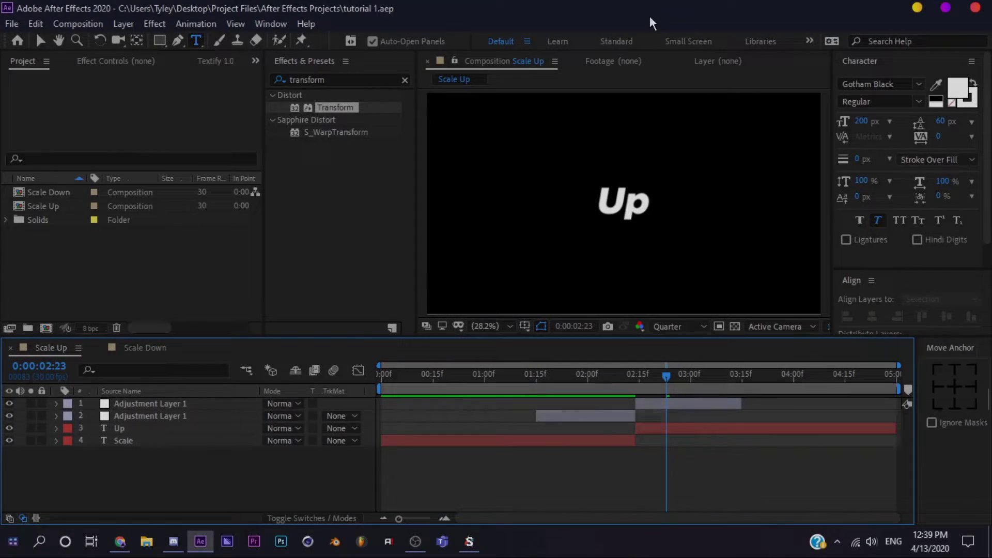
Move the playhead of the Scale Up composition back to its start.
{"action": "left_click", "coordinate": [396, 379]}
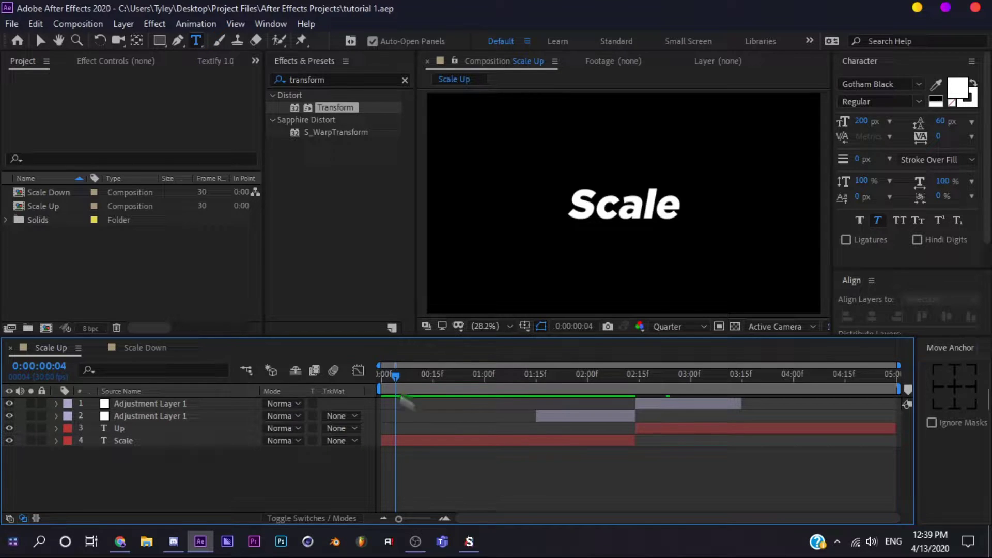
{"action": "left_click_drag", "start_coordinate": [401, 380], "coordinate": [317, 374]}
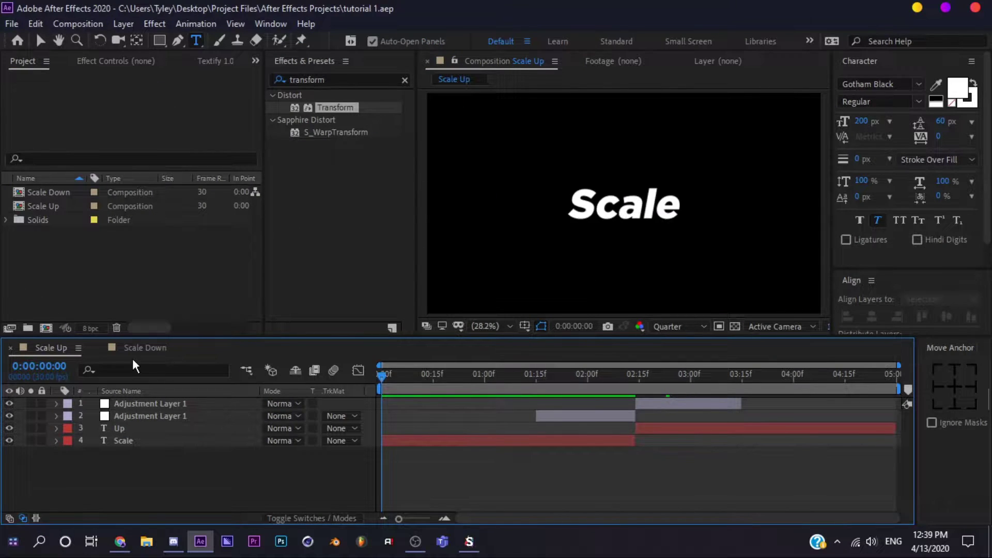
{"action": "left_click", "coordinate": [188, 270]}
{"action": "left_click", "coordinate": [273, 352]}
{"action": "left_click", "coordinate": [225, 295]}
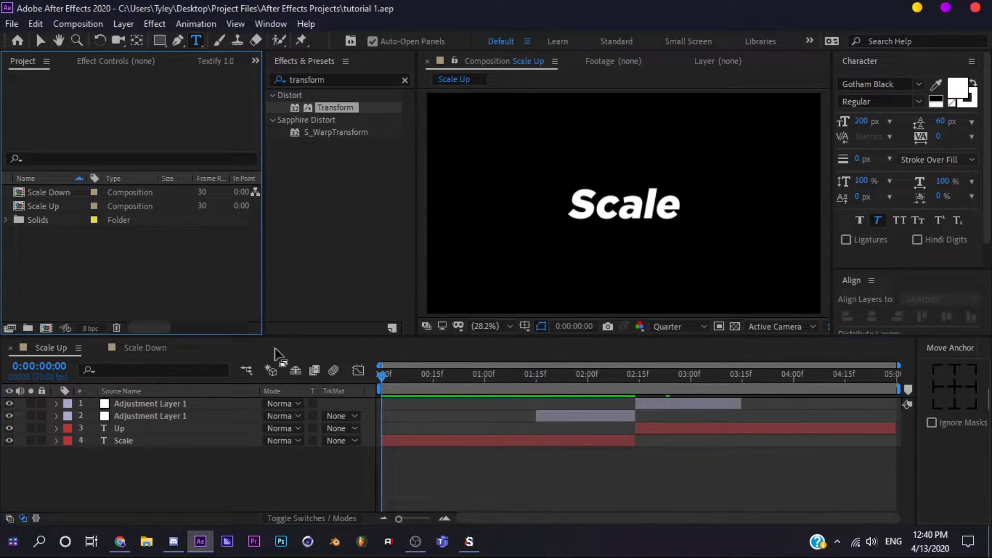
{"action": "left_click", "coordinate": [274, 352]}
Examine the two adjustment layers on either side of the cut between the Scale and Up text layers.
{"action": "left_click_drag", "start_coordinate": [465, 388], "coordinate": [597, 375]}
{"action": "left_click", "coordinate": [599, 416]}
{"action": "left_click", "coordinate": [640, 406], "text": "shift"}
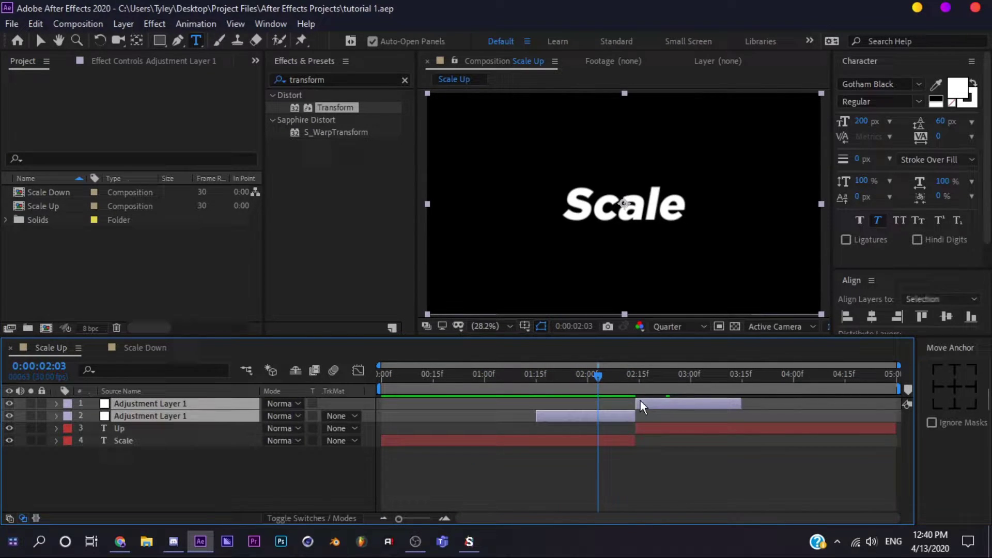
{"action": "left_click", "coordinate": [233, 502]}
{"action": "left_click", "coordinate": [208, 418]}
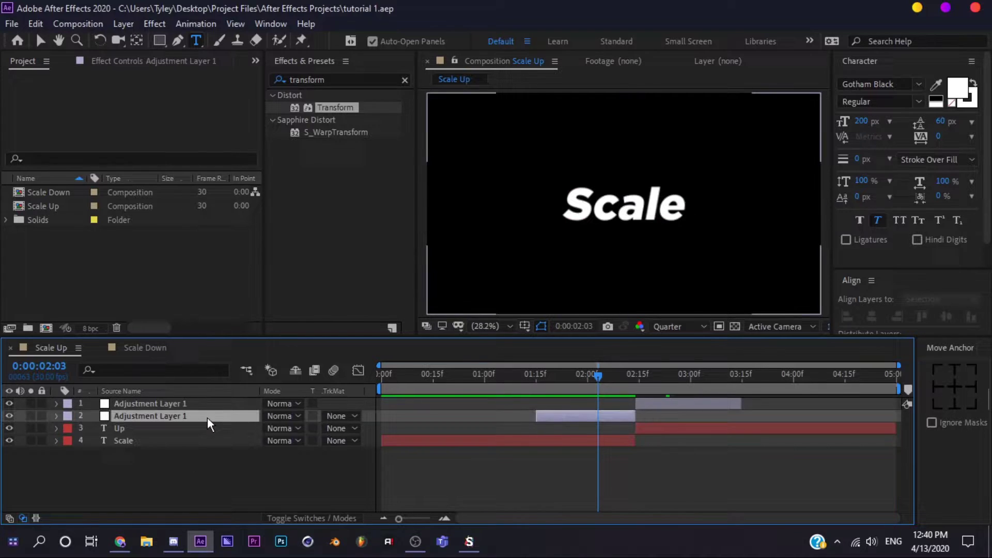
{"action": "left_click", "coordinate": [209, 406], "text": "shift"}
{"action": "left_click", "coordinate": [240, 465]}
{"action": "left_click", "coordinate": [637, 374]}
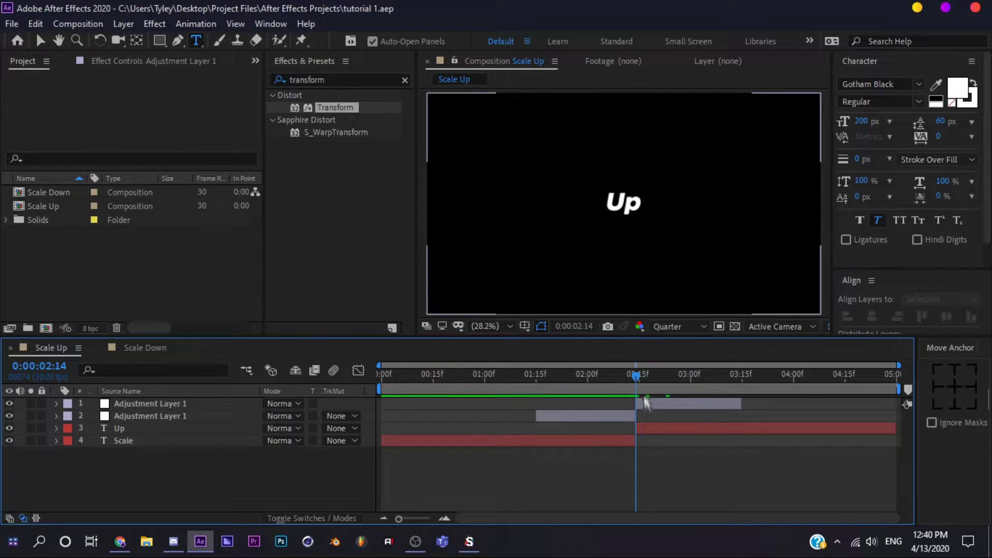
{"action": "left_click_drag", "start_coordinate": [636, 391], "coordinate": [458, 412]}
{"action": "key", "text": "Home"}
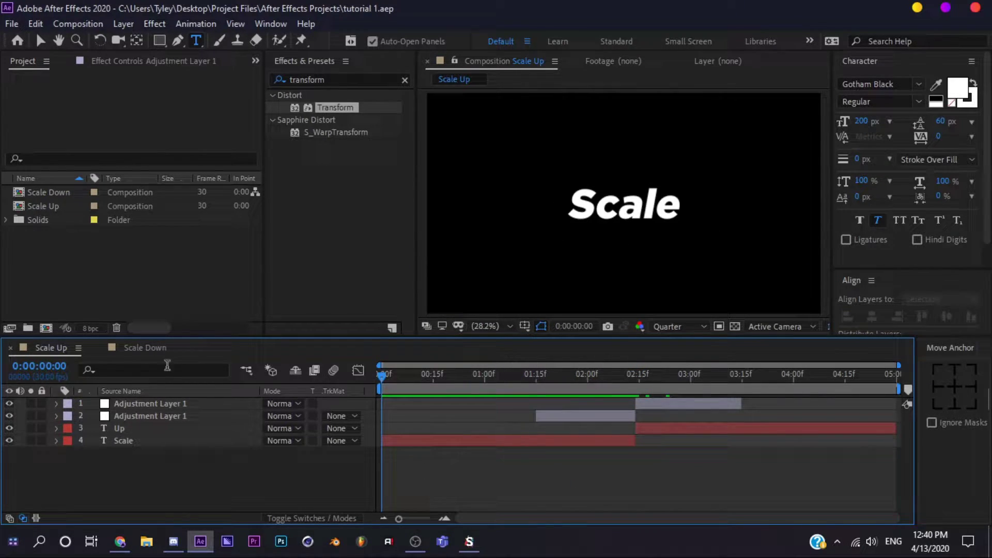
{"action": "left_click", "coordinate": [164, 417]}
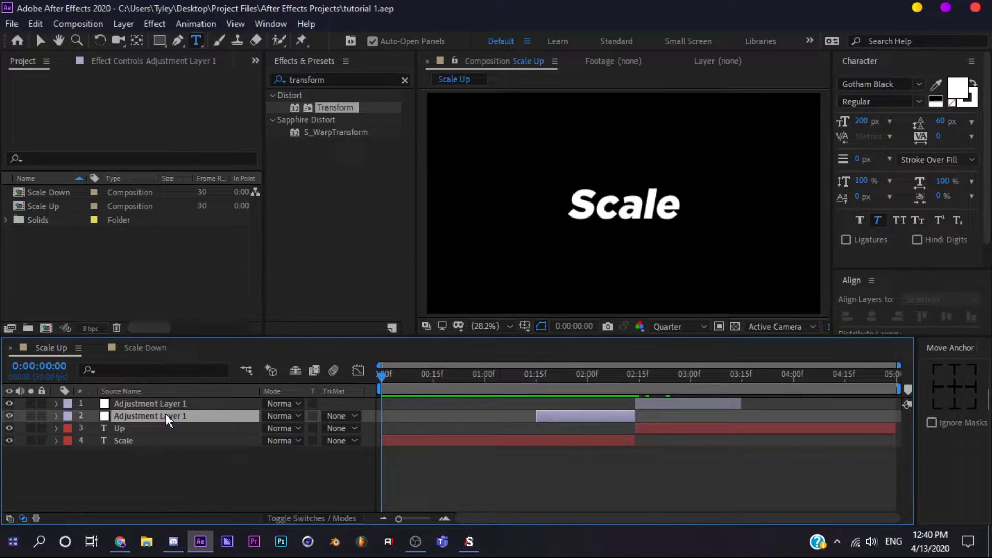
{"action": "left_click", "coordinate": [165, 404], "text": "shift"}
{"action": "left_click", "coordinate": [227, 465]}
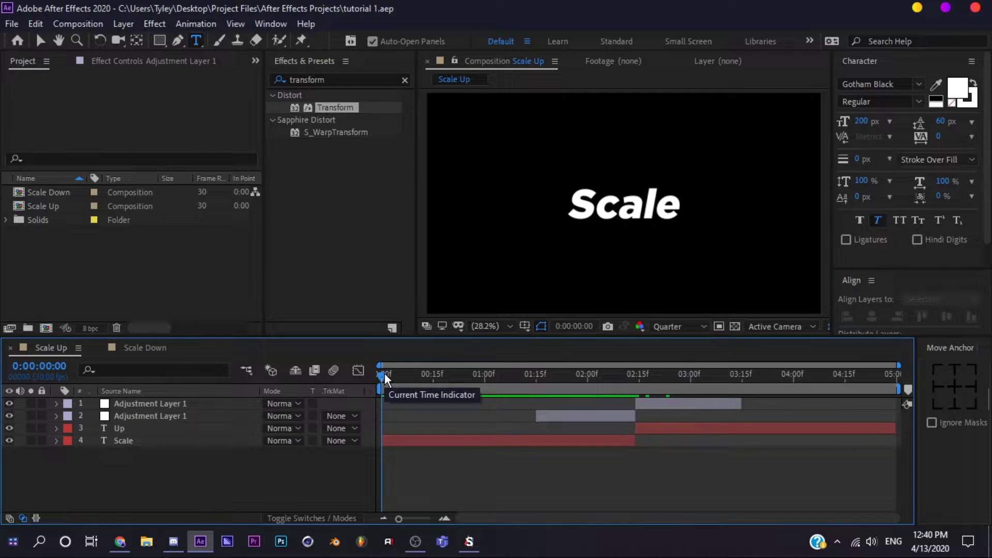
Review the frame rate in the Scale Down composition's settings.
{"action": "right_click", "coordinate": [55, 195]}
{"action": "left_click", "coordinate": [119, 200]}
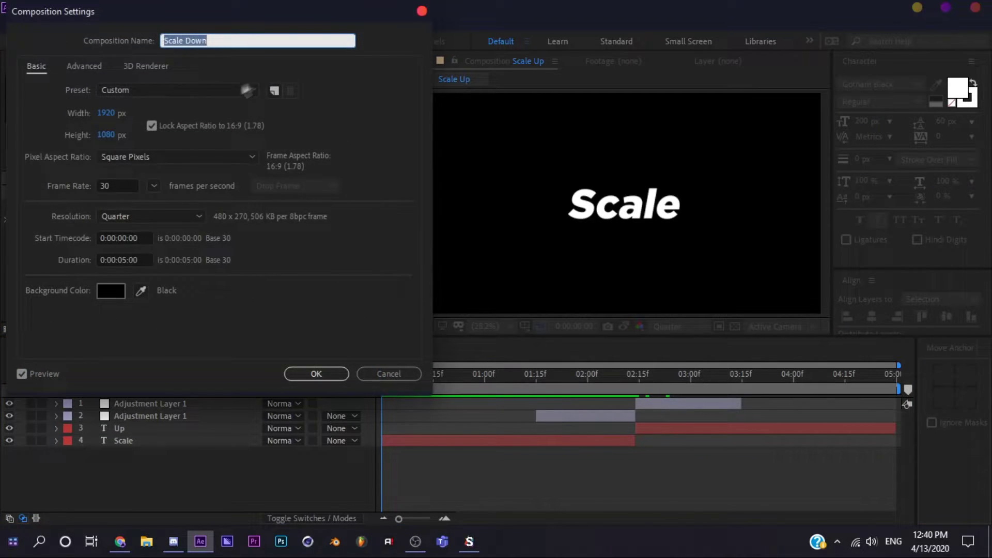
{"action": "left_click", "coordinate": [118, 180]}
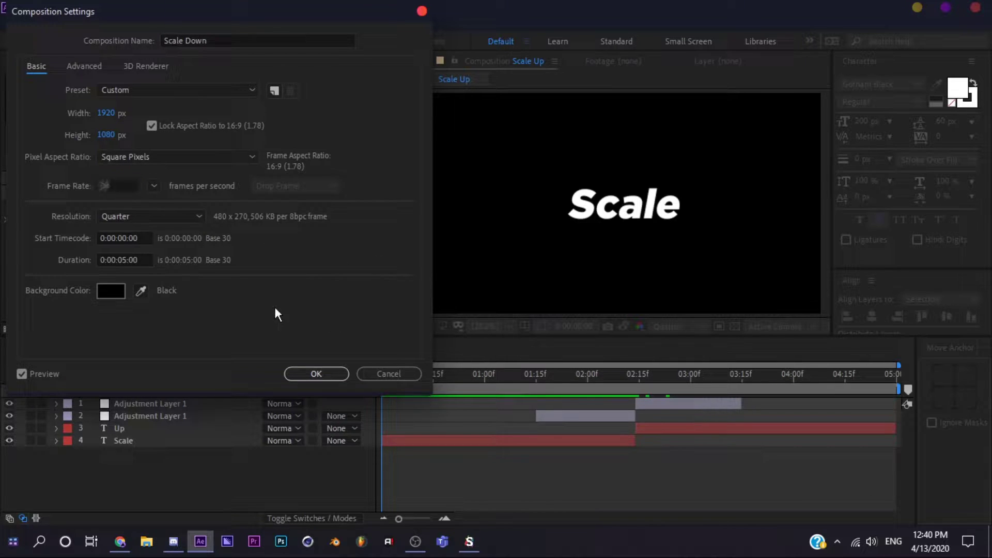
{"action": "left_click", "coordinate": [124, 185]}
{"action": "left_click", "coordinate": [51, 185]}
{"action": "left_click_drag", "start_coordinate": [122, 184], "coordinate": [72, 187]}
{"action": "left_click", "coordinate": [53, 180]}
{"action": "left_click", "coordinate": [72, 189]}
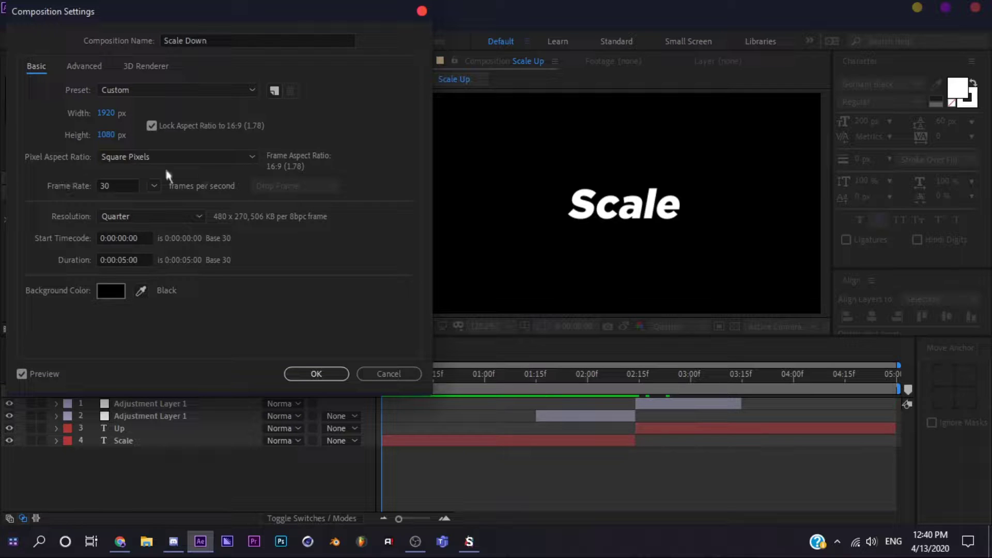
{"action": "left_click", "coordinate": [322, 371]}
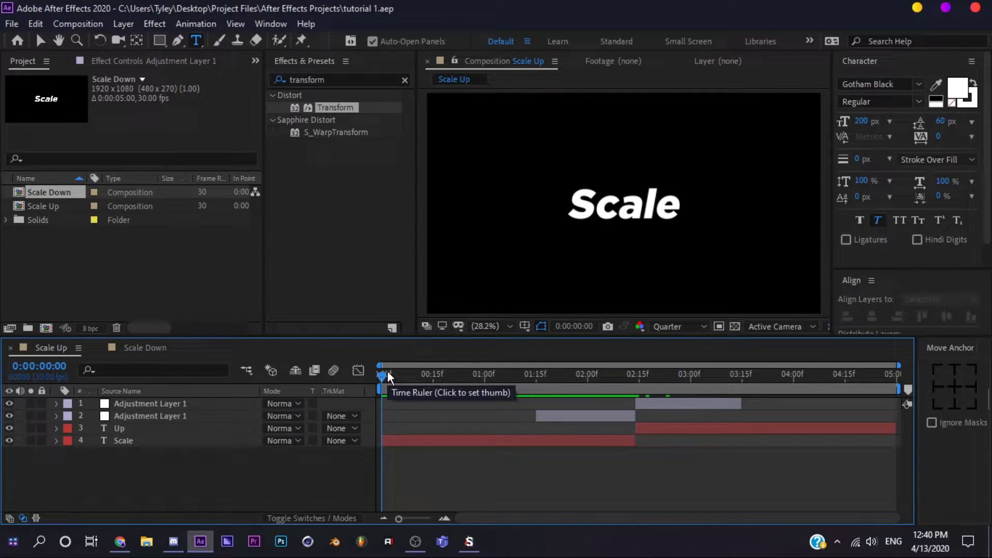
Try moving the lower adjustment layer's first Transform Scale keyframe to 0:00:02:00, and preview the timing.
{"action": "key", "text": "space"}
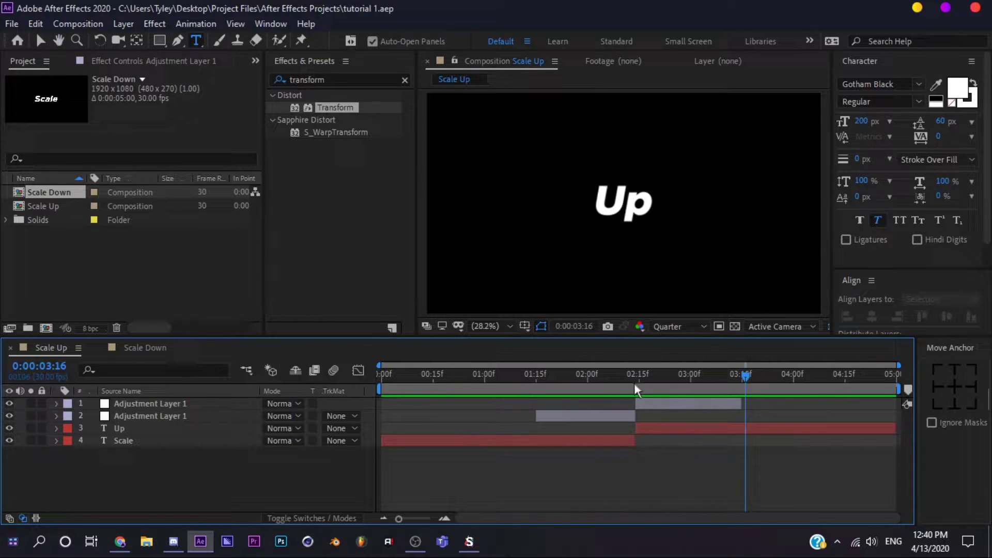
{"action": "left_click", "coordinate": [587, 374]}
{"action": "left_click", "coordinate": [606, 413]}
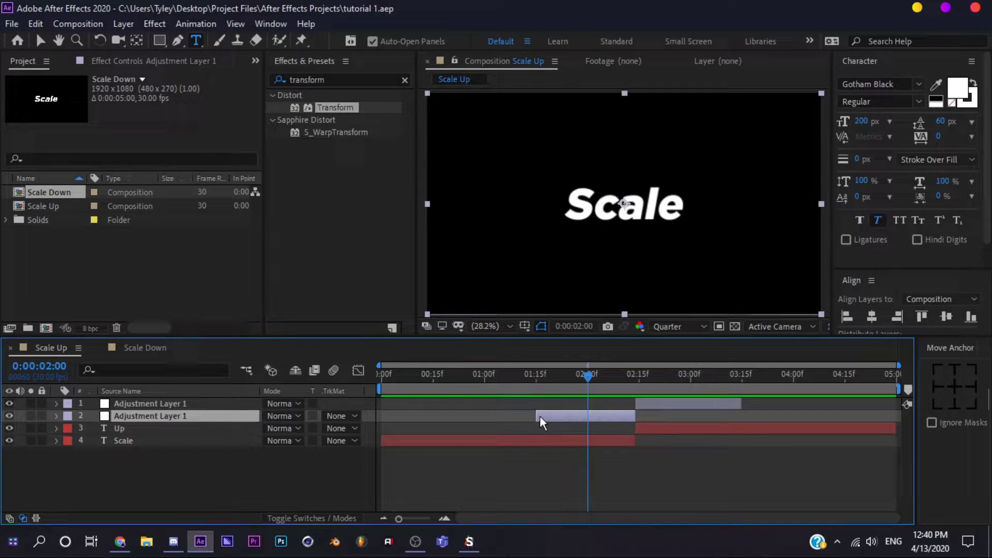
{"action": "left_click", "coordinate": [56, 416]}
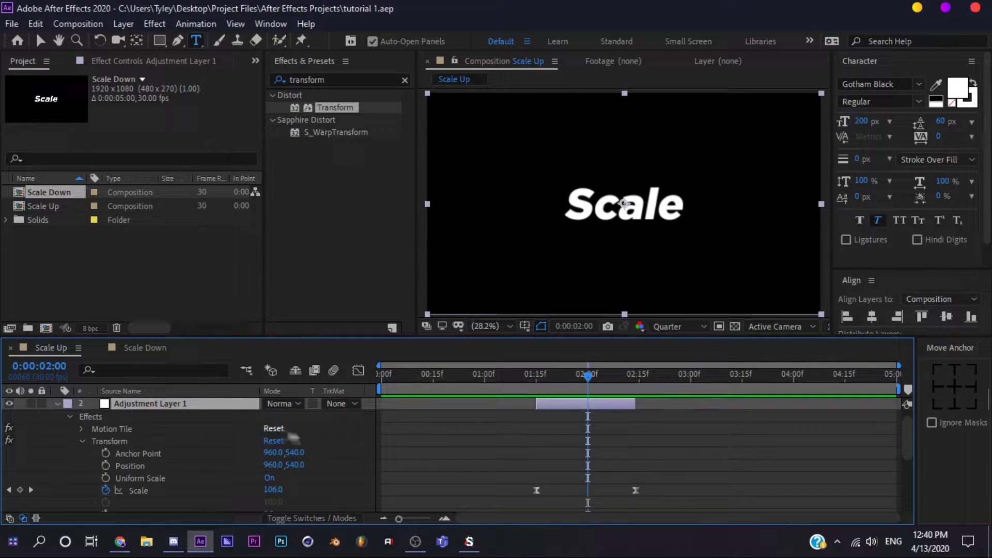
{"action": "left_click_drag", "start_coordinate": [537, 490], "coordinate": [581, 488]}
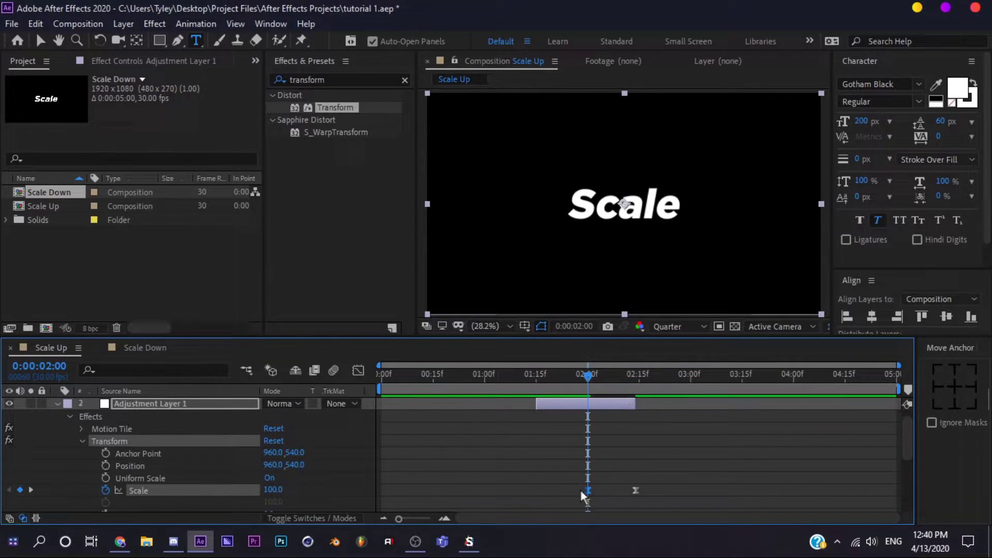
{"action": "key", "text": "space"}
{"action": "key", "text": "space"}
{"action": "scroll", "coordinate": [704, 461], "scroll_direction": "up", "scroll_amount": 1}
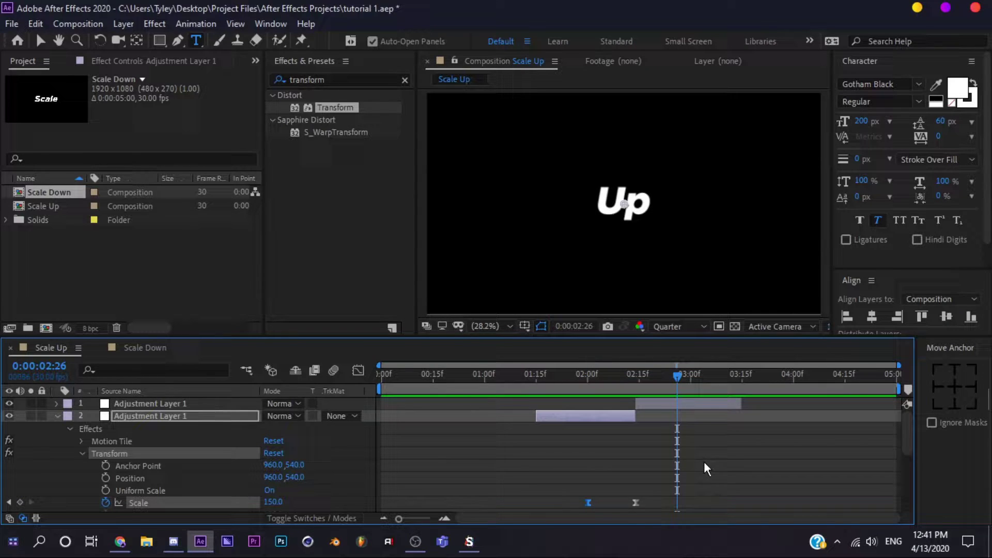
Try moving the upper adjustment layer's last Transform Scale keyframe to 0:00:03:00, and preview the shortened transition.
{"action": "left_click", "coordinate": [689, 382]}
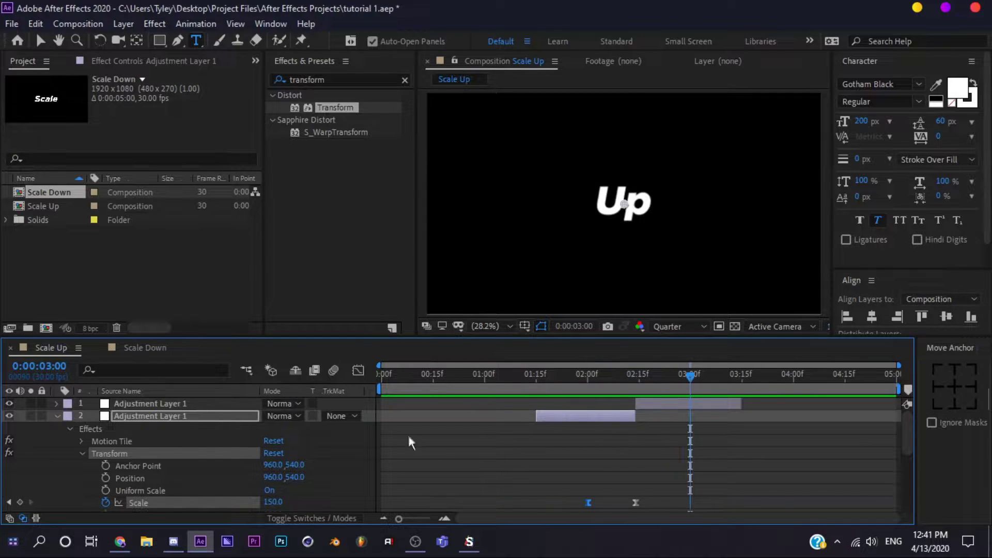
{"action": "left_click", "coordinate": [57, 404]}
{"action": "left_click_drag", "start_coordinate": [739, 489], "coordinate": [690, 490]}
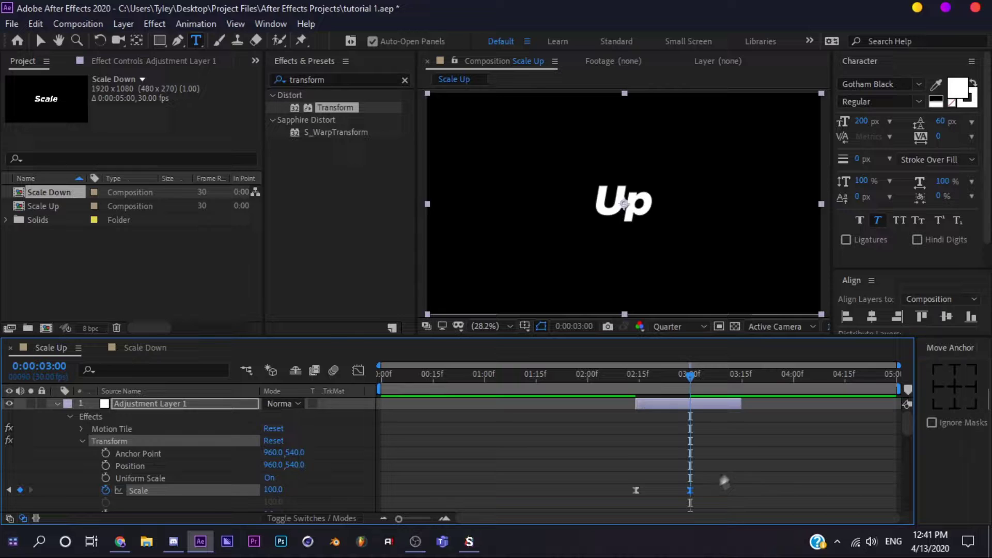
{"action": "left_click", "coordinate": [580, 380]}
{"action": "key", "text": "space"}
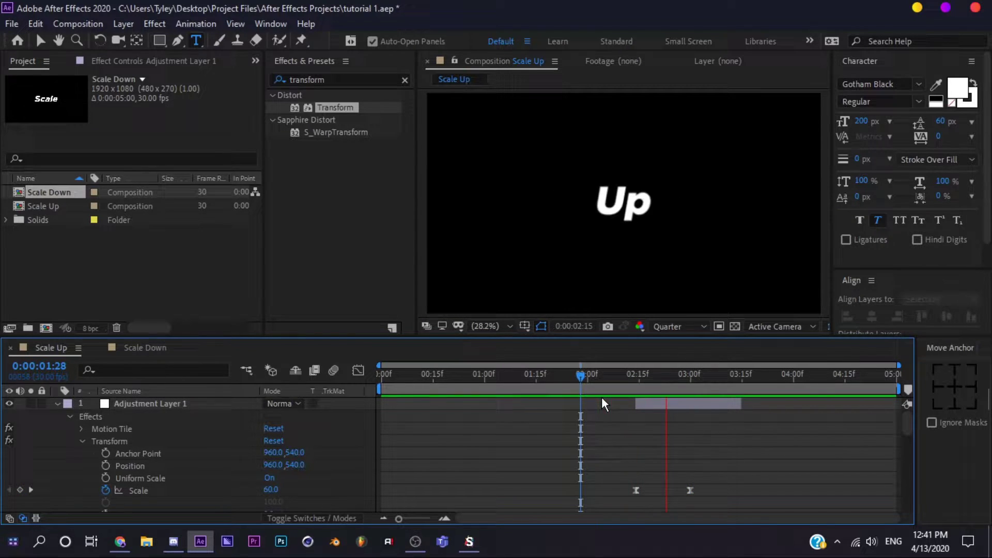
{"action": "key", "text": "space"}
Undo both Scale keyframe moves and collapse the adjustment layer's properties.
{"action": "key", "text": "ctrl+z"}
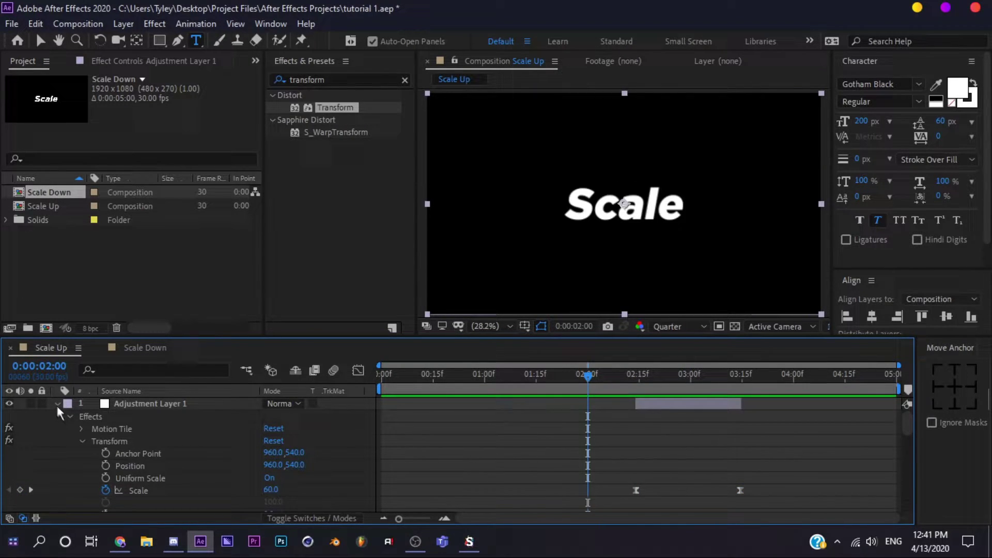
{"action": "key", "text": "ctrl+z"}
{"action": "key", "text": "u"}
Preview the Scale Up transition from 0:00:01:10.
{"action": "left_click", "coordinate": [518, 378]}
{"action": "key", "text": "space"}
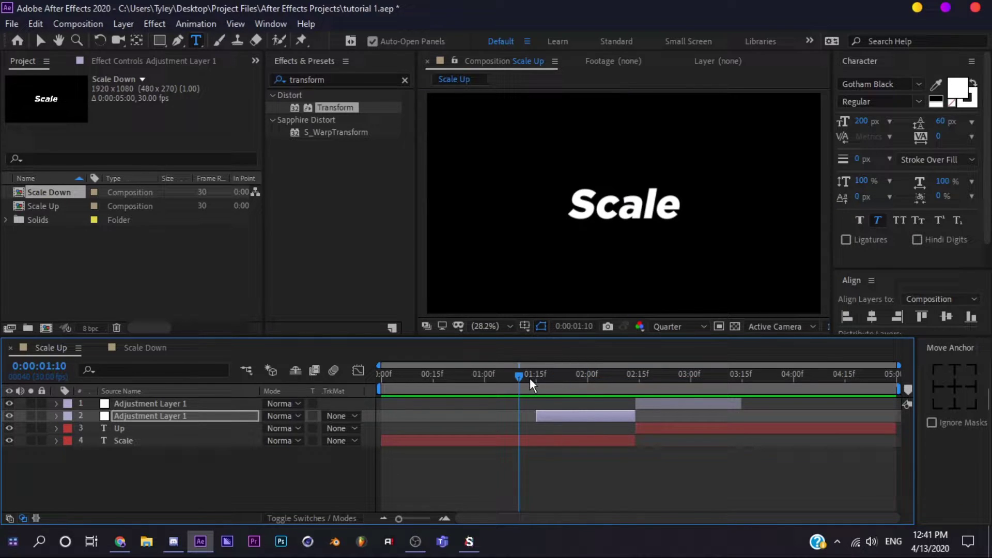
{"action": "left_click", "coordinate": [632, 381]}
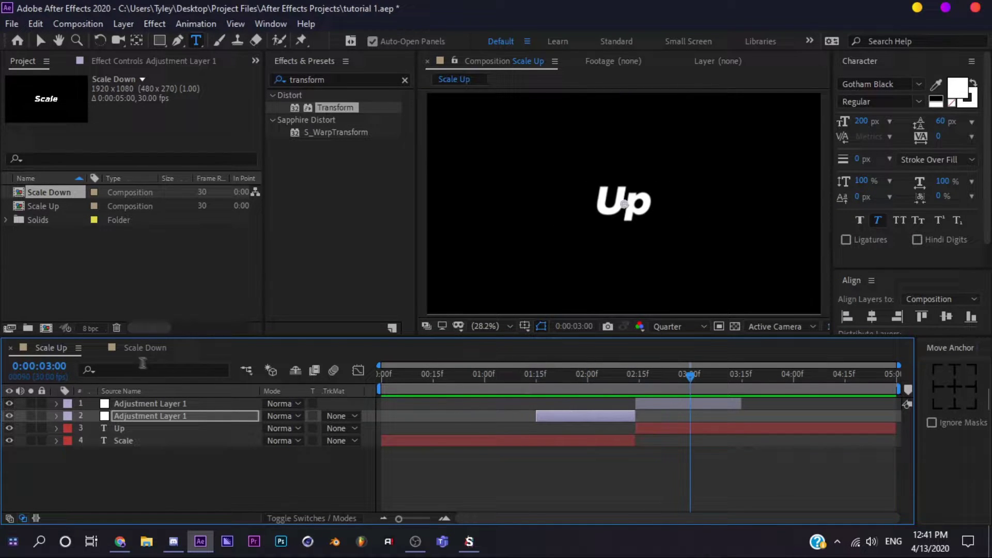
{"action": "left_click_drag", "start_coordinate": [631, 383], "coordinate": [615, 377]}
Switch to the Scale Down composition and preview its transition between the Scale and Down text.
{"action": "left_click", "coordinate": [127, 350]}
{"action": "left_click", "coordinate": [538, 374]}
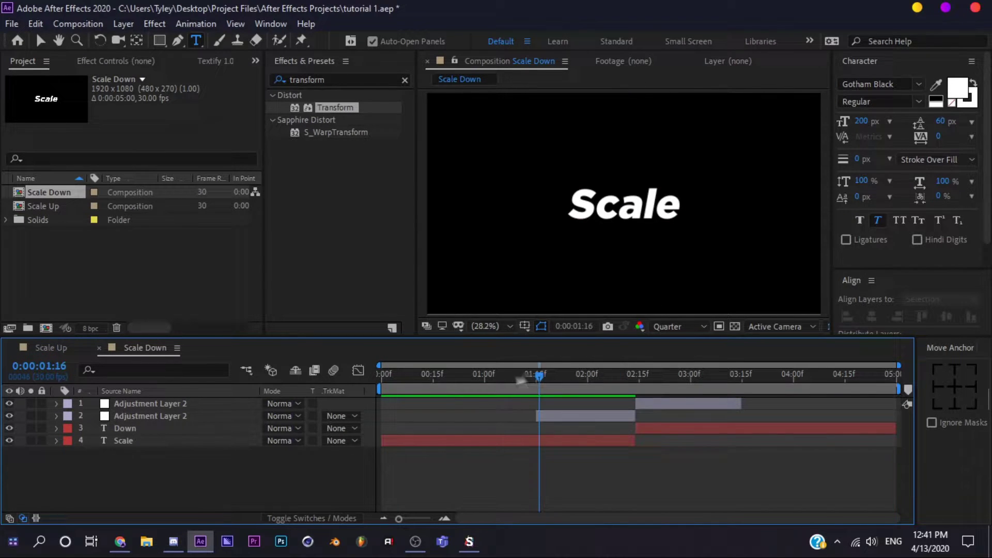
{"action": "key", "text": "space"}
{"action": "key", "text": "space"}
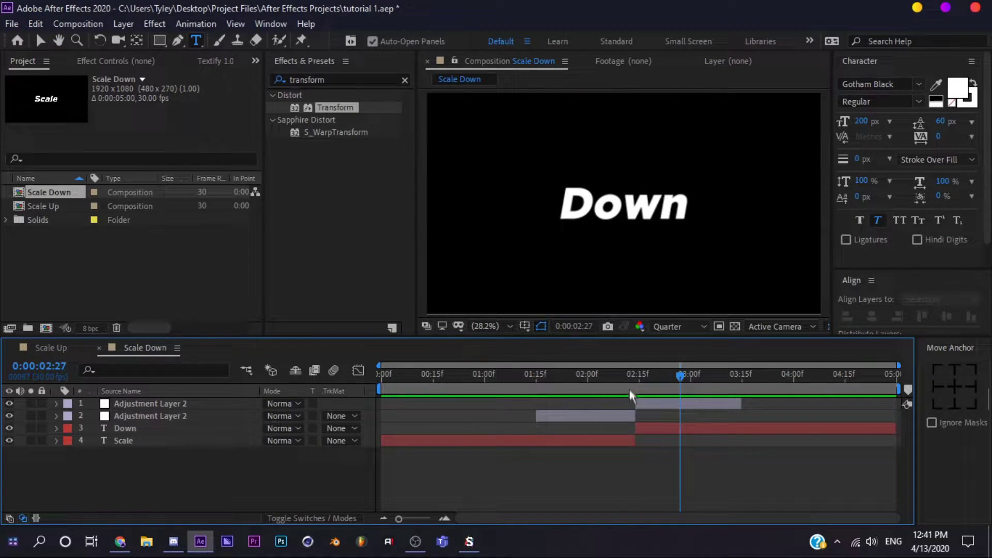
{"action": "left_click_drag", "start_coordinate": [620, 382], "coordinate": [501, 399]}
{"action": "key", "text": "space"}
{"action": "key", "text": "space"}
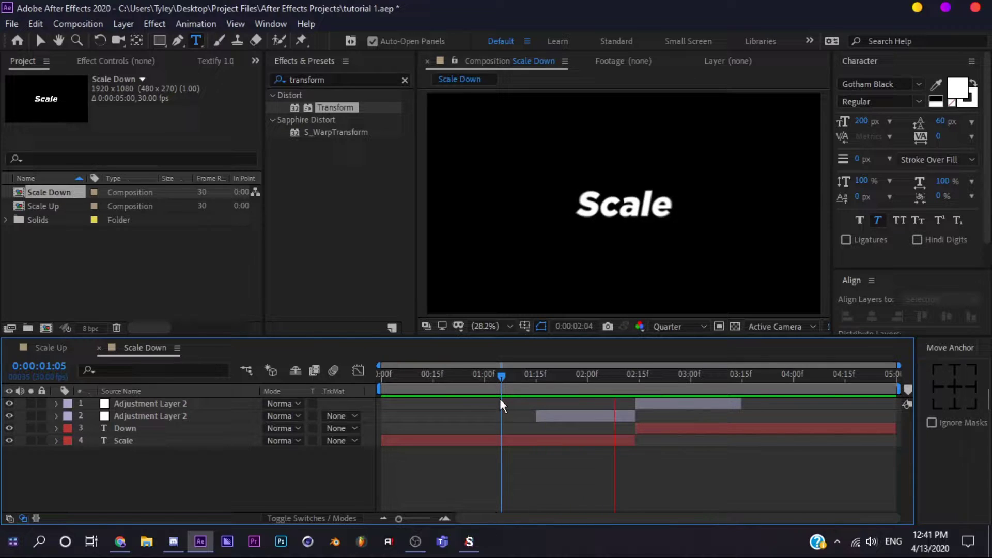
{"action": "left_click", "coordinate": [512, 374]}
{"action": "key", "text": "space"}
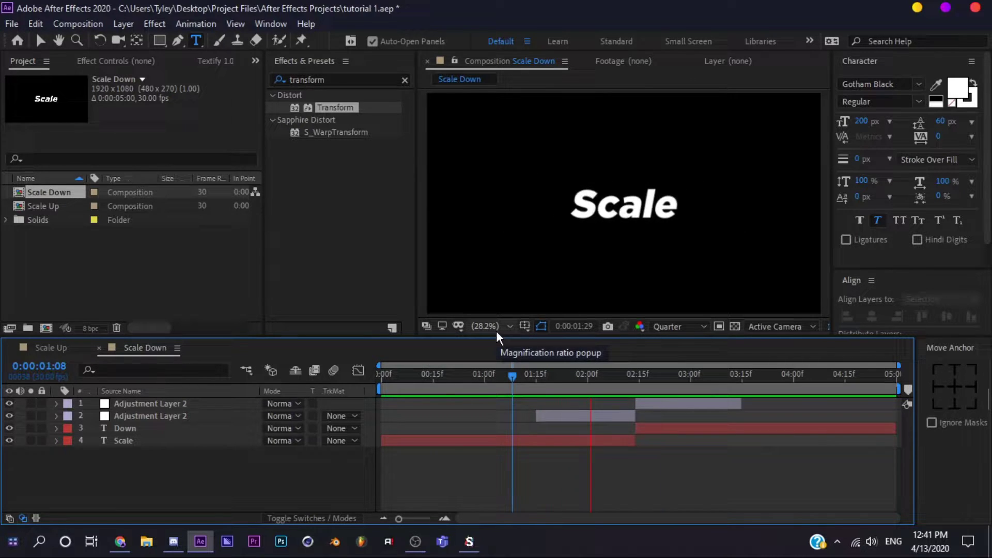
{"action": "key", "text": "space"}
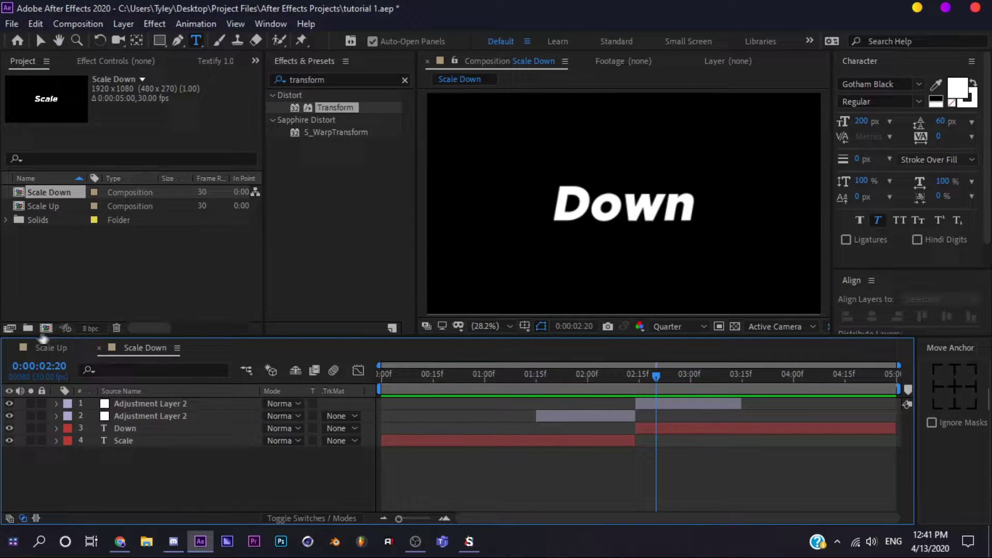
Return to the Scale Up composition and move the playhead to 0:00:01:04 with no layer selected.
{"action": "left_click", "coordinate": [42, 348]}
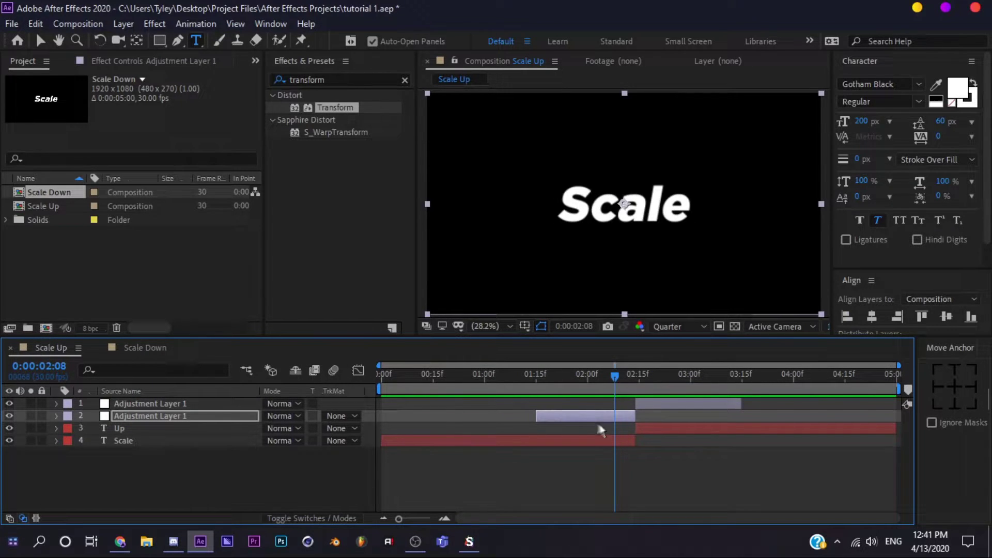
{"action": "left_click_drag", "start_coordinate": [564, 379], "coordinate": [498, 378]}
{"action": "left_click", "coordinate": [498, 460]}
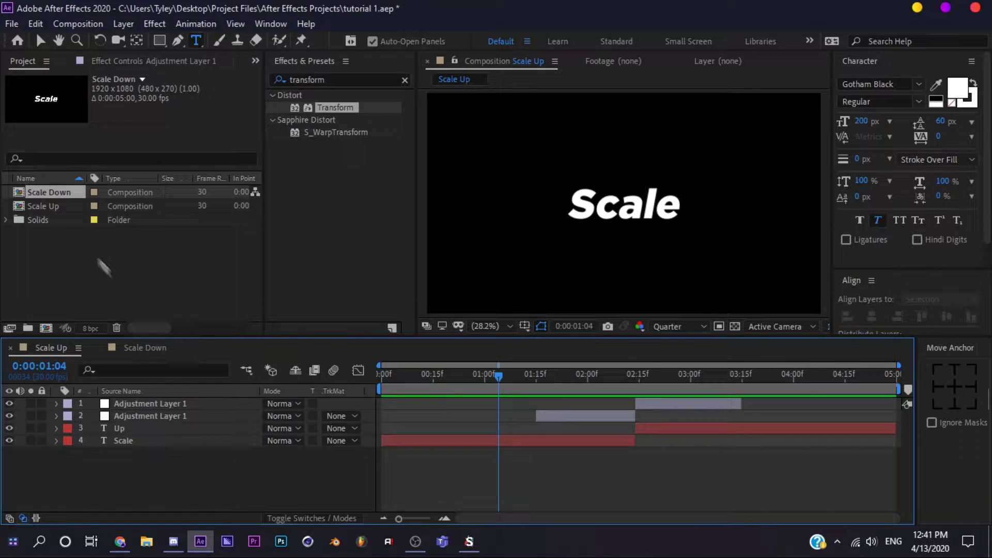
Save the current project and create a new empty project.
{"action": "key", "text": "ctrl+s"}
{"action": "left_click", "coordinate": [13, 23]}
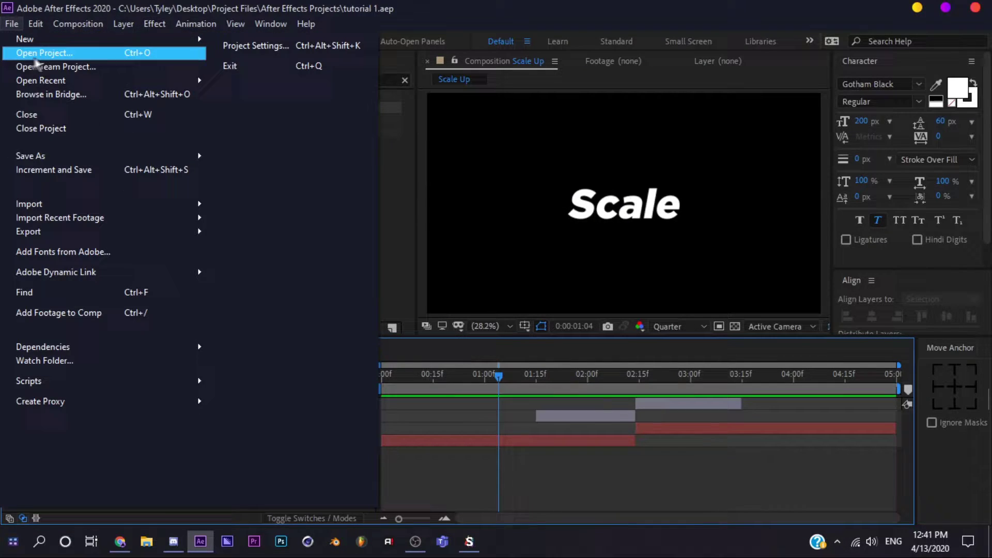
{"action": "left_click", "coordinate": [255, 43]}
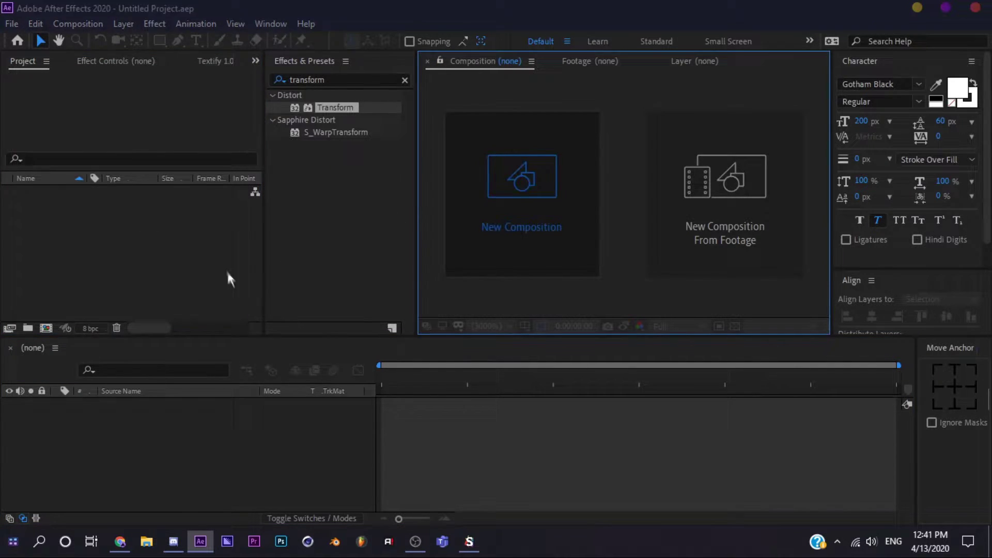
Create a 1920 x 1080, 30 fps, five-second composition named Scale Up.
{"action": "key", "text": "ctrl+n"}
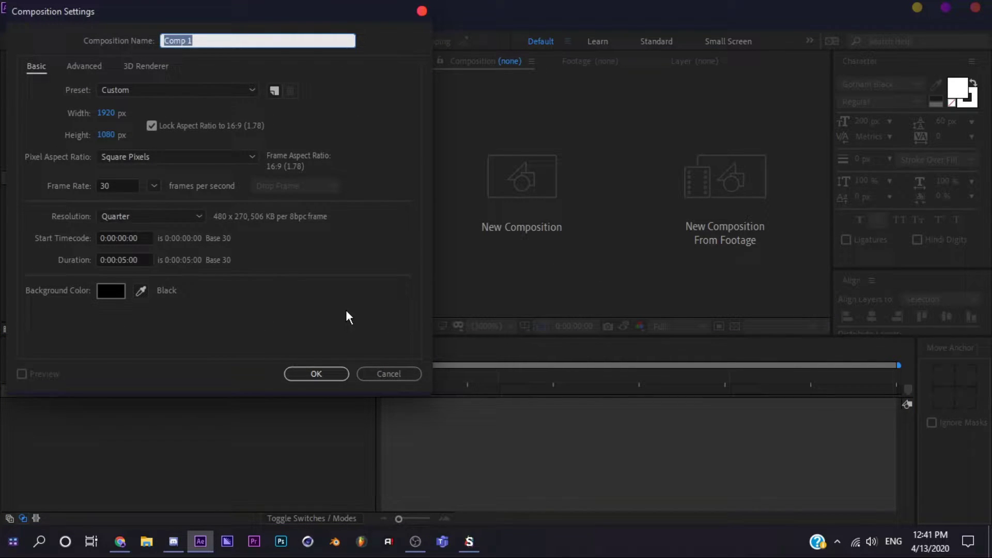
{"action": "key", "text": "BackSpace"}
{"action": "type", "text": "Scale Up"}
{"action": "key", "text": "Return"}
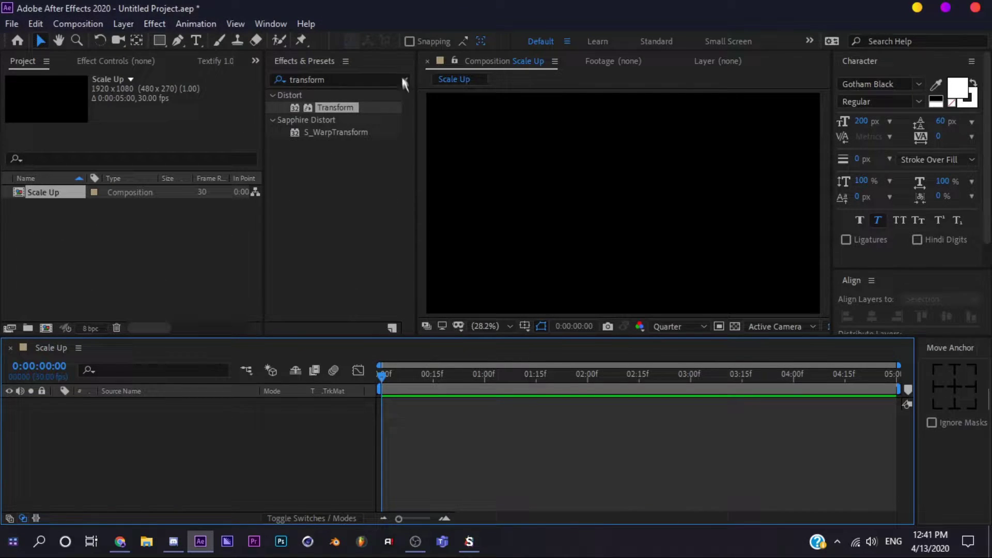
Clear the search filter from the effects list.
{"action": "left_click", "coordinate": [403, 81]}
{"action": "left_click", "coordinate": [215, 418]}
{"action": "right_click", "coordinate": [214, 427]}
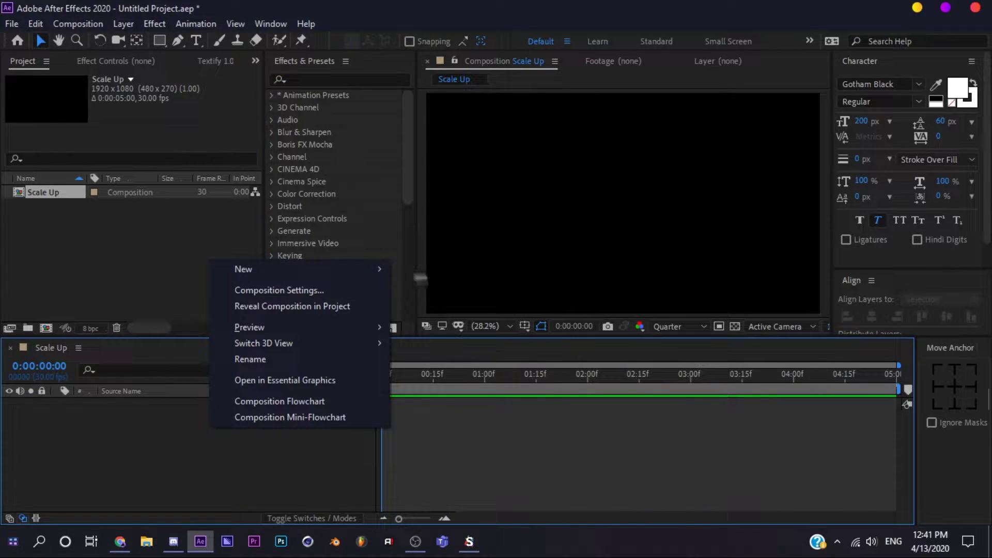
{"action": "left_click", "coordinate": [90, 265]}
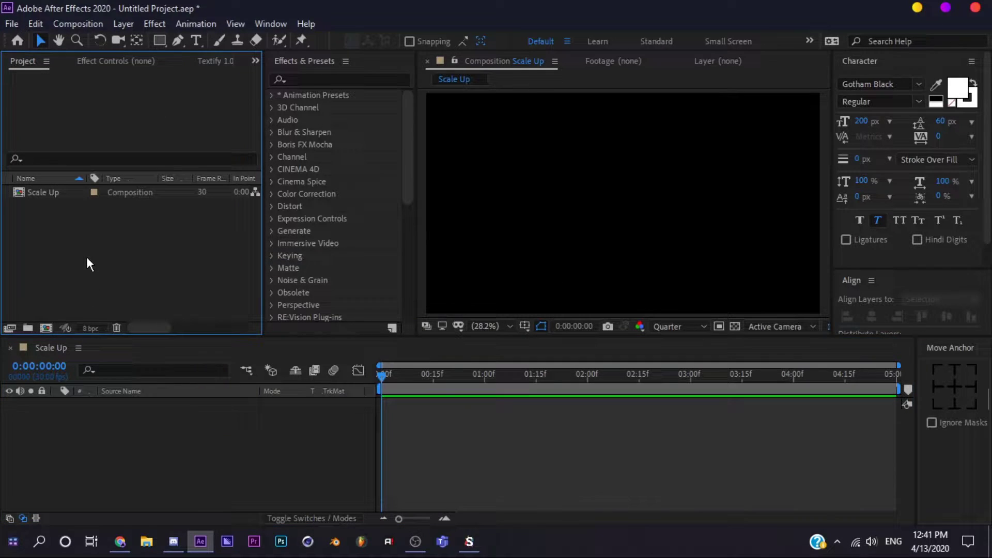
Import the Fortnite clips 20.51.56.139.DVR.mp4 and 19.41.43.122.DVR.mp4 as footage and add both to the Scale Up composition.
{"action": "key", "text": "ctrl+i"}
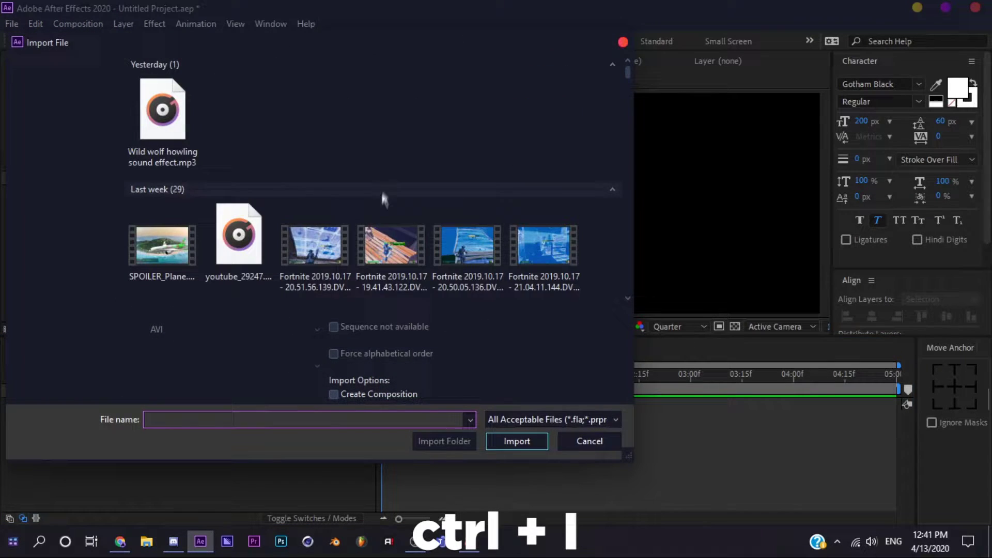
{"action": "left_click", "coordinate": [315, 241]}
{"action": "left_click", "coordinate": [391, 242], "text": "ctrl"}
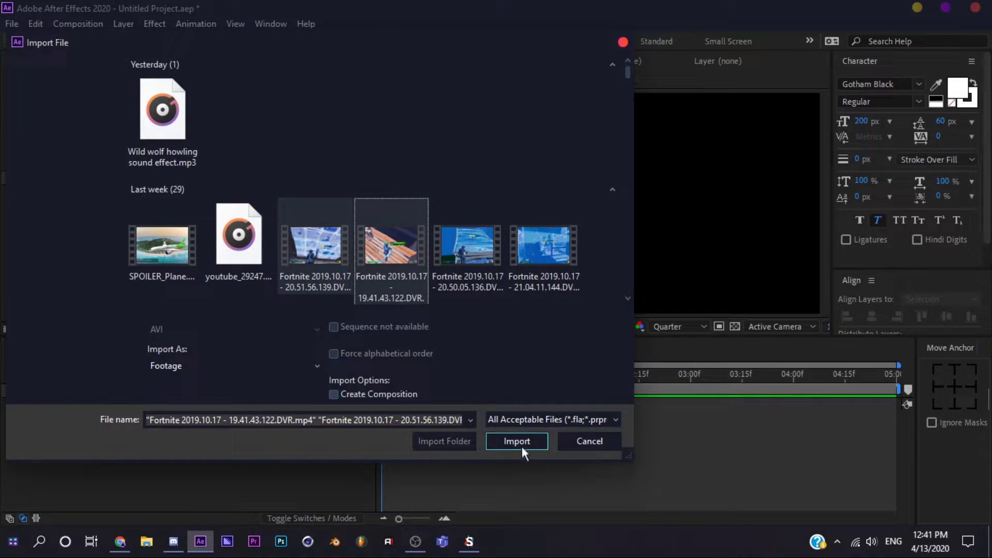
{"action": "left_click", "coordinate": [518, 442]}
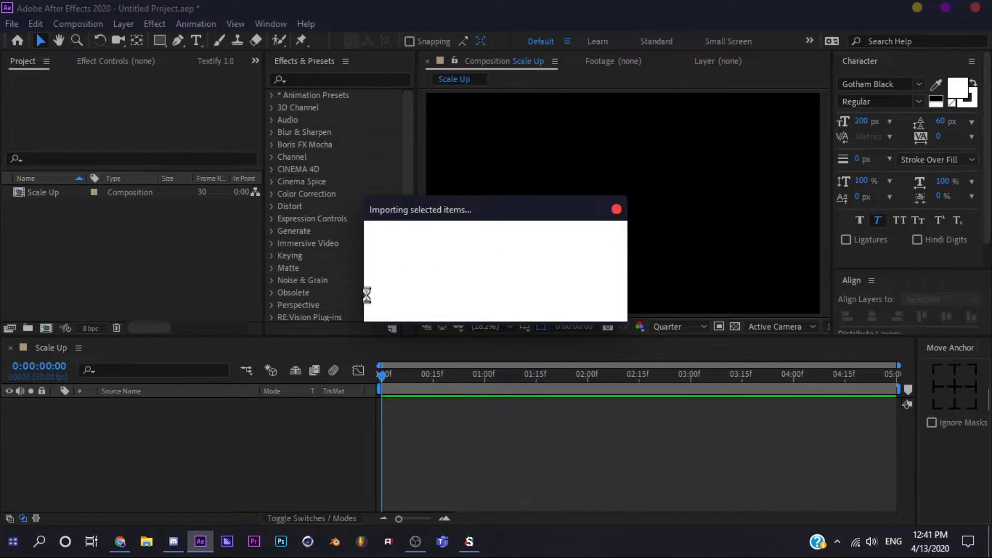
{"action": "left_click_drag", "start_coordinate": [32, 204], "coordinate": [101, 266]}
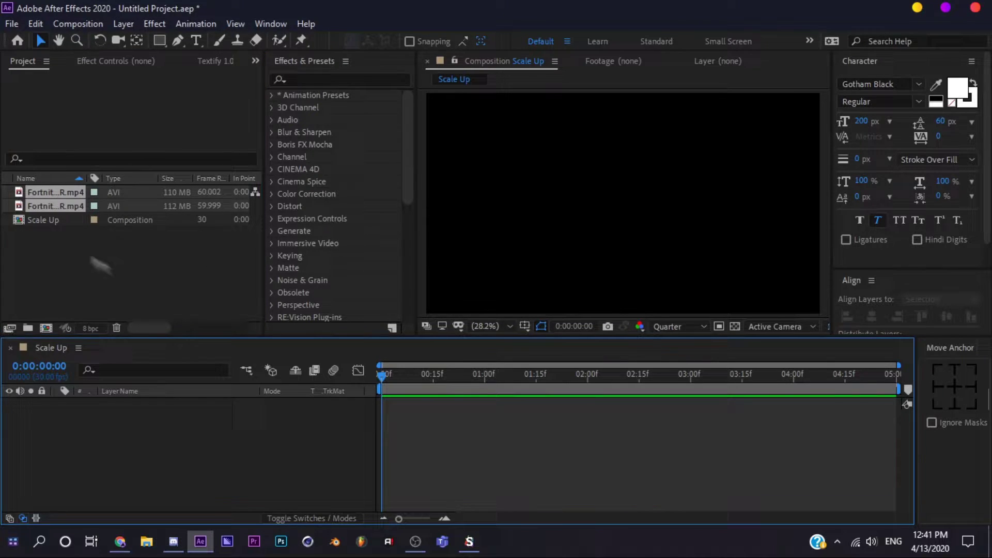
{"action": "left_click_drag", "start_coordinate": [63, 205], "coordinate": [156, 460]}
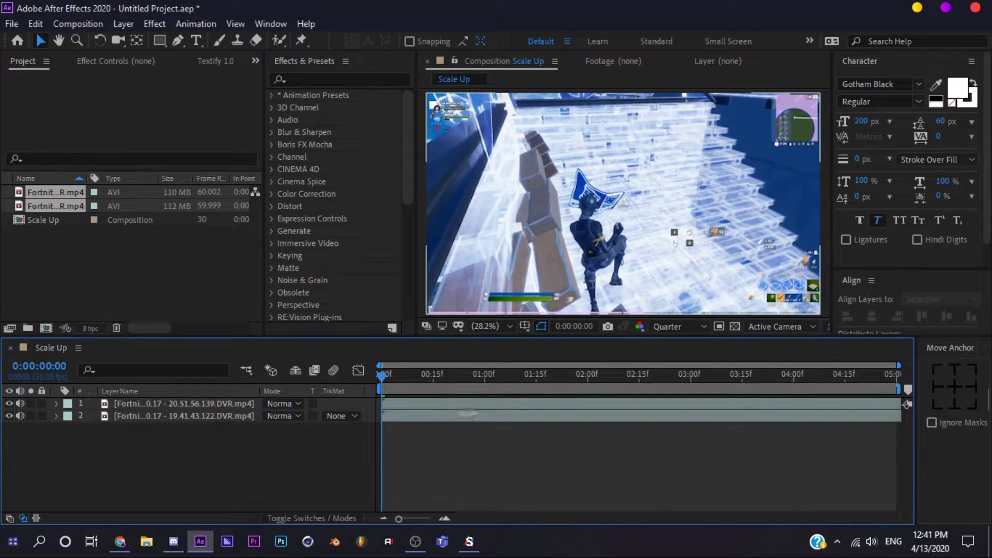
Split both Fortnite clips at 0:00:02:15.
{"action": "left_click_drag", "start_coordinate": [633, 377], "coordinate": [639, 377]}
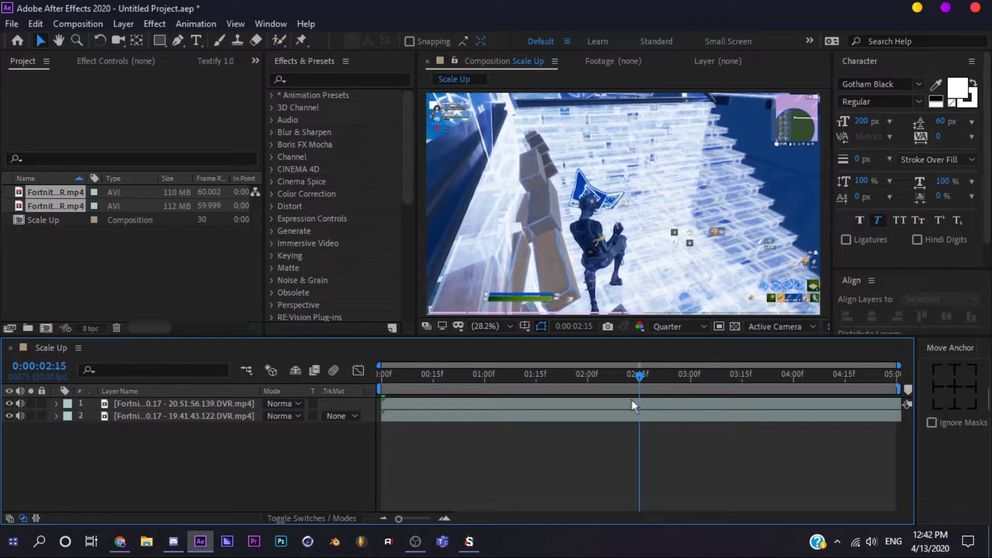
{"action": "left_click", "coordinate": [638, 408]}
{"action": "key", "text": "ctrl+shift+d"}
{"action": "left_click", "coordinate": [644, 427]}
{"action": "key", "text": "ctrl+shift+d"}
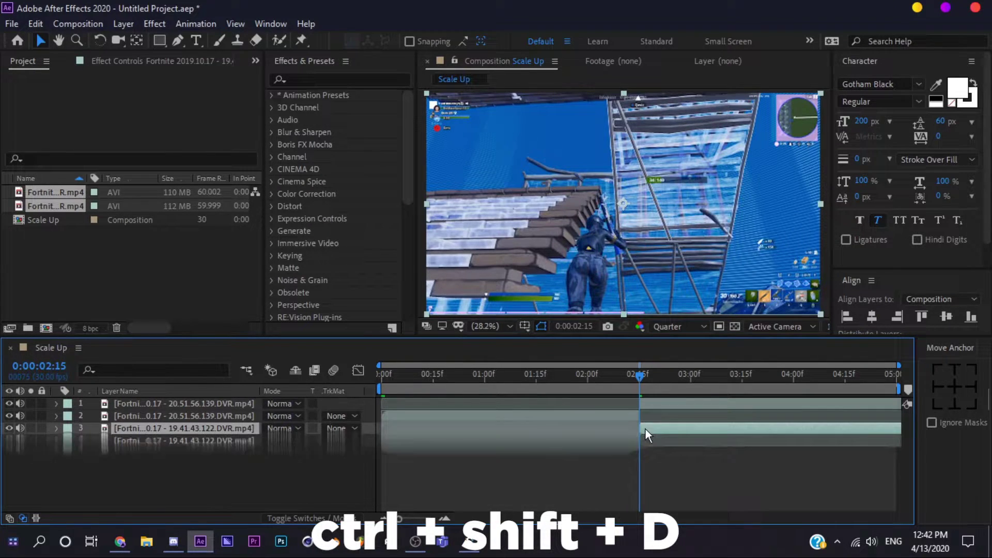
Delete the first part of the 19.41.43.122 clip and the second part of the 20.51.56.139 clip, stacking 19.41.43.122 on top.
{"action": "left_click", "coordinate": [618, 438]}
{"action": "key", "text": "Delete"}
{"action": "left_click", "coordinate": [687, 404]}
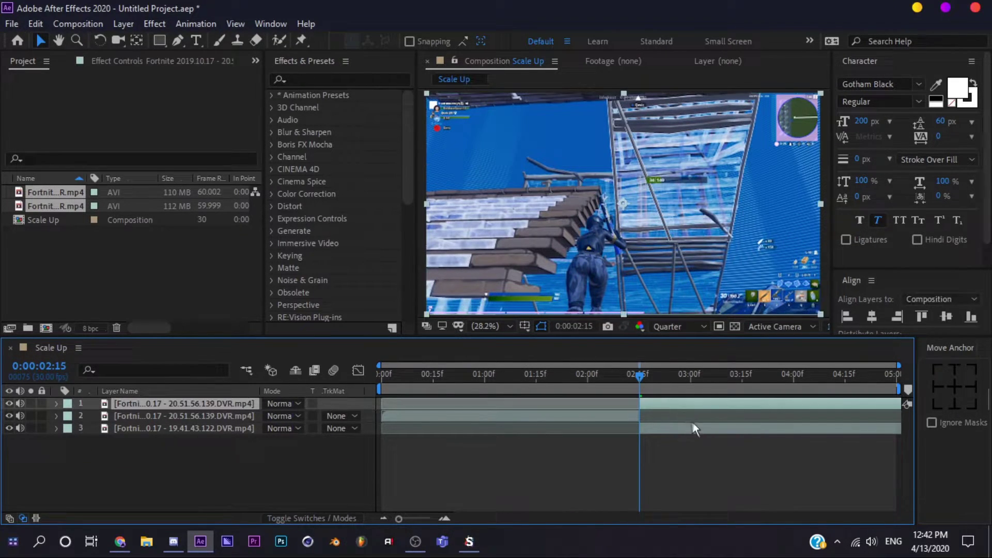
{"action": "key", "text": "Delete"}
{"action": "left_click_drag", "start_coordinate": [190, 412], "coordinate": [199, 399]}
Scrub and play through the cut between the two gameplay clips around 0:00:02:15.
{"action": "left_click", "coordinate": [599, 385]}
{"action": "left_click", "coordinate": [642, 379]}
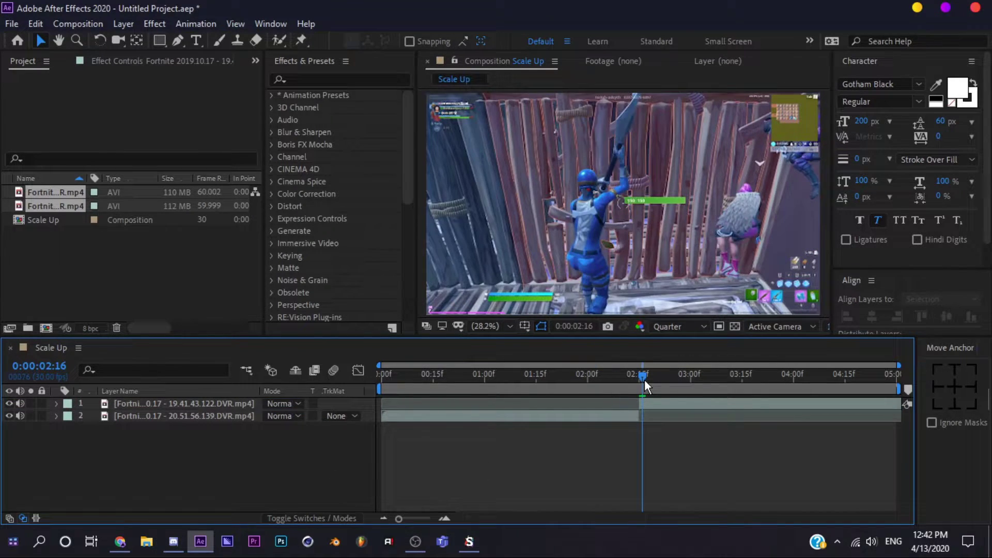
{"action": "left_click_drag", "start_coordinate": [642, 377], "coordinate": [314, 377]}
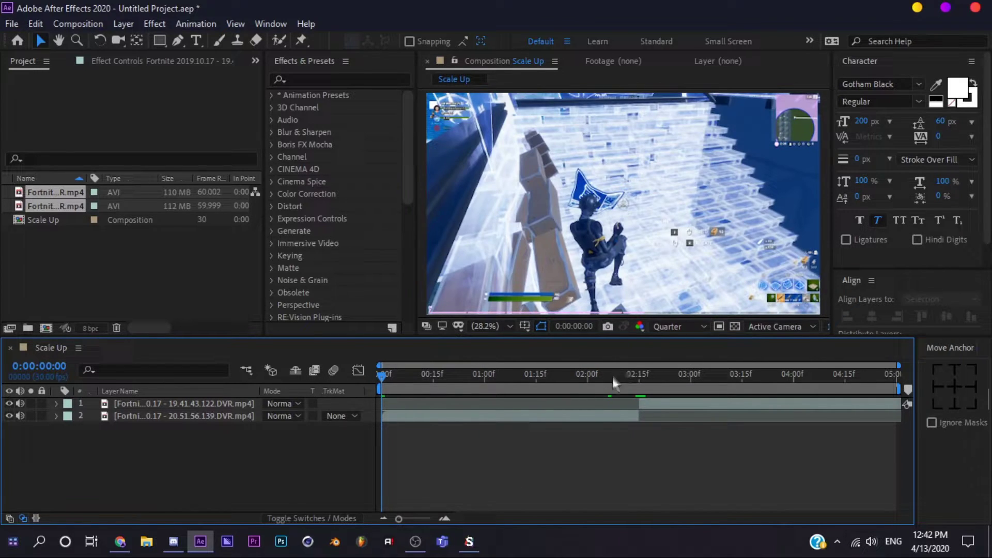
{"action": "left_click", "coordinate": [639, 373]}
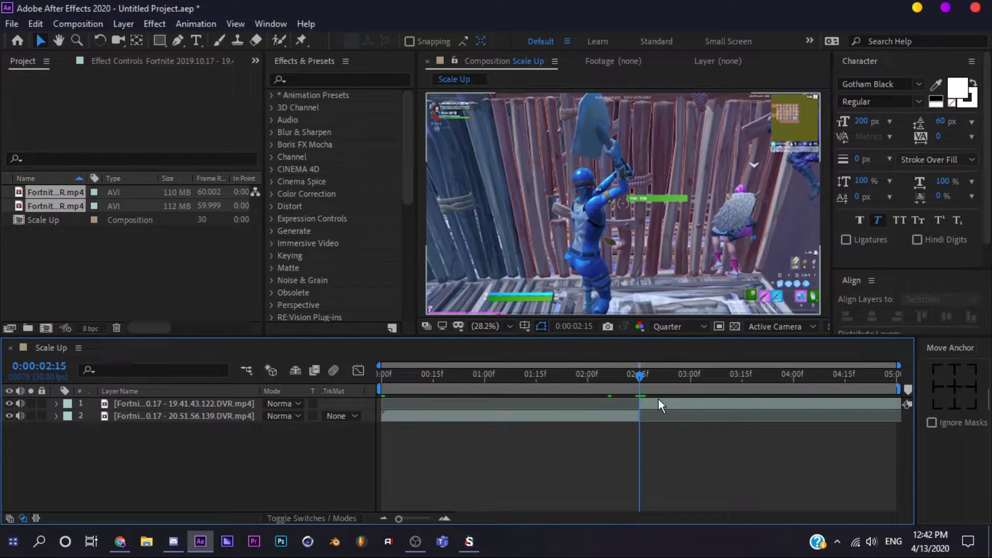
{"action": "left_click", "coordinate": [657, 402]}
{"action": "left_click", "coordinate": [611, 417]}
{"action": "left_click", "coordinate": [653, 405], "text": "shift"}
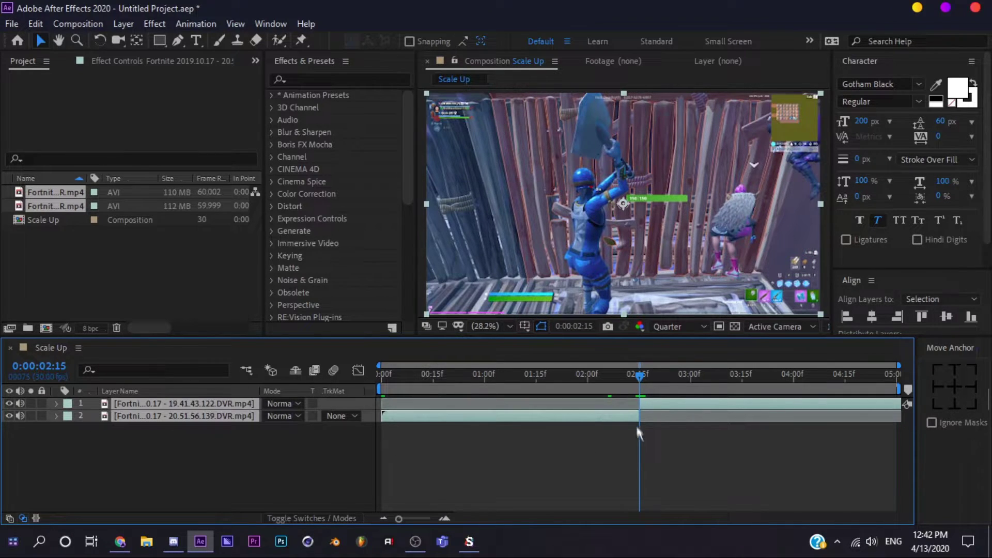
{"action": "left_click", "coordinate": [619, 445]}
{"action": "mouse_move", "coordinate": [639, 376]}
{"action": "left_mouse_down"}
{"action": "mouse_move", "coordinate": [649, 376]}
{"action": "mouse_move", "coordinate": [632, 375]}
{"action": "left_mouse_up"}
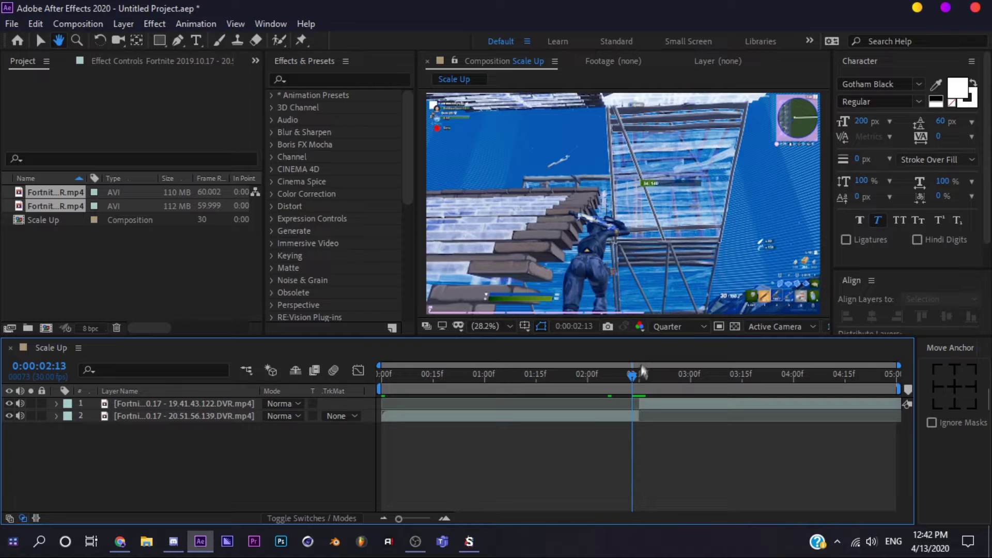
{"action": "left_click", "coordinate": [639, 373]}
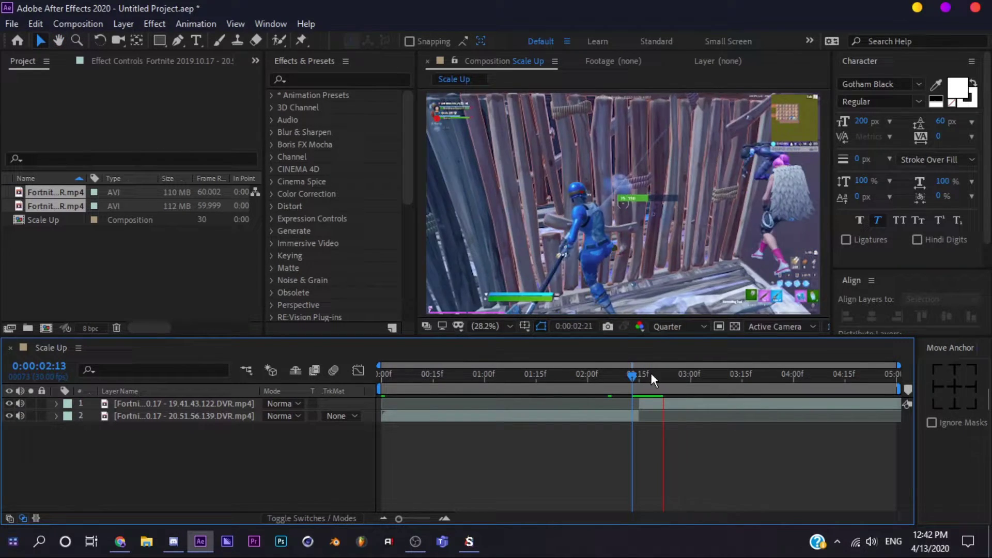
{"action": "left_click", "coordinate": [600, 371]}
{"action": "key", "text": "space"}
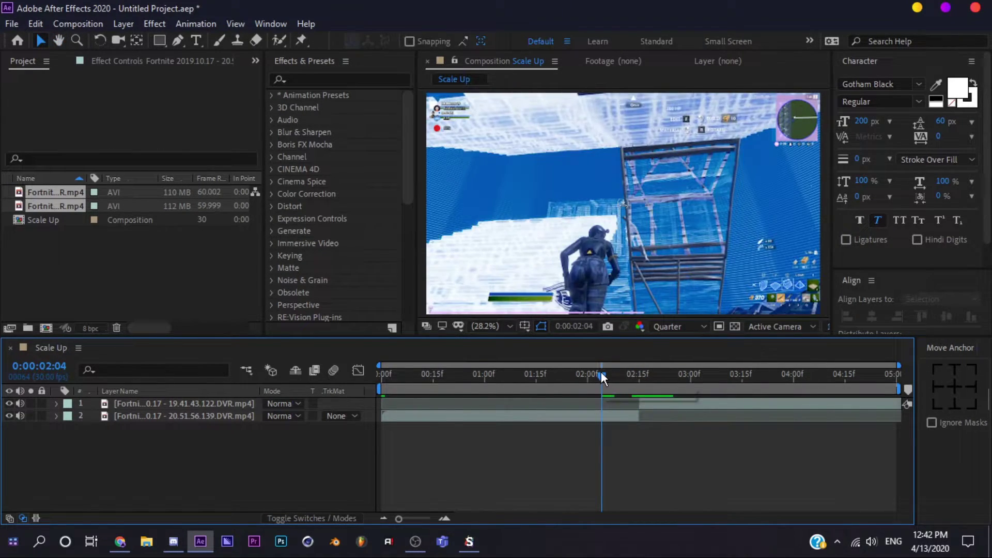
Mute the audio of both clips and replay the cut, leaving the playhead at 0:00:02:15.
{"action": "key", "text": "space"}
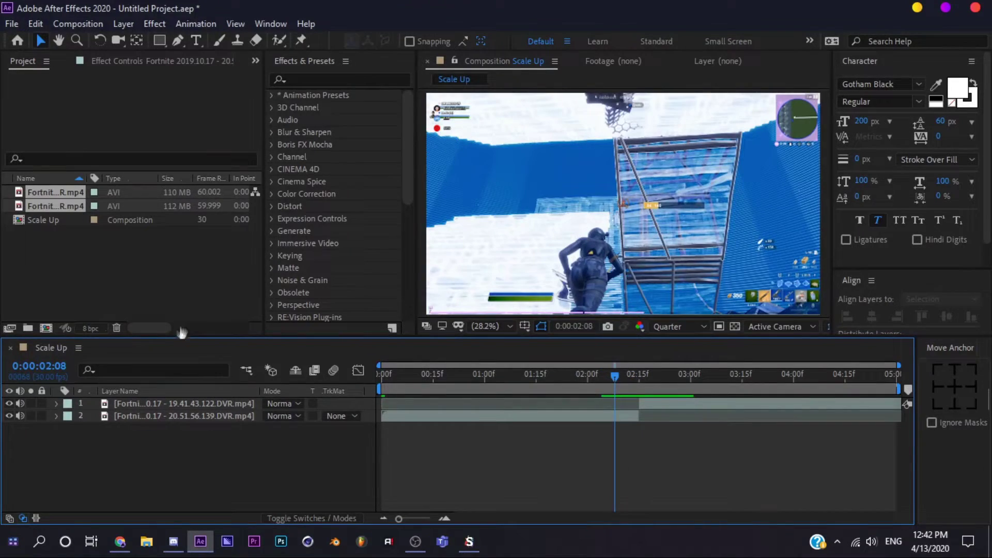
{"action": "key", "text": "space"}
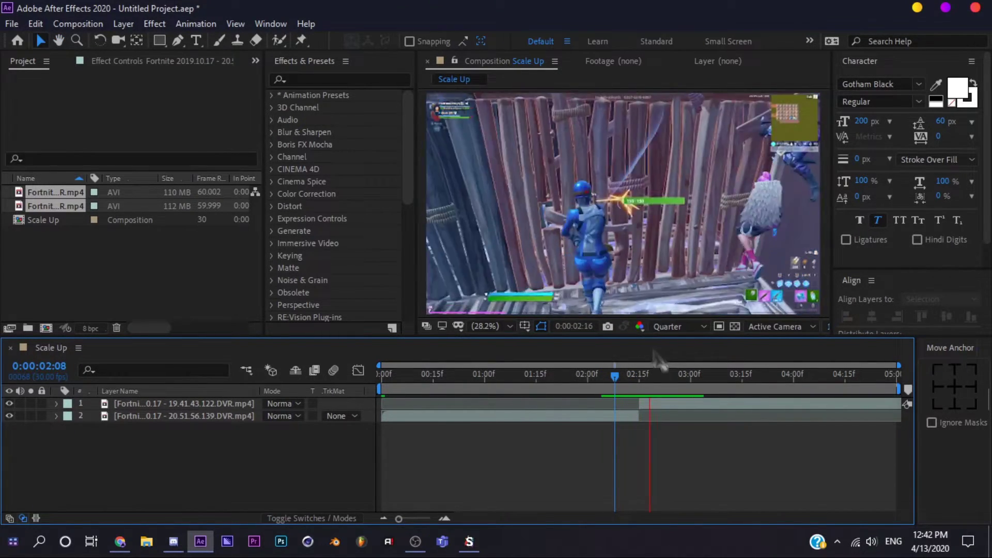
{"action": "mouse_move", "coordinate": [627, 373]}
{"action": "left_mouse_down"}
{"action": "mouse_move", "coordinate": [649, 376]}
{"action": "mouse_move", "coordinate": [627, 374]}
{"action": "mouse_move", "coordinate": [641, 379]}
{"action": "left_mouse_up"}
{"action": "left_click", "coordinate": [103, 251]}
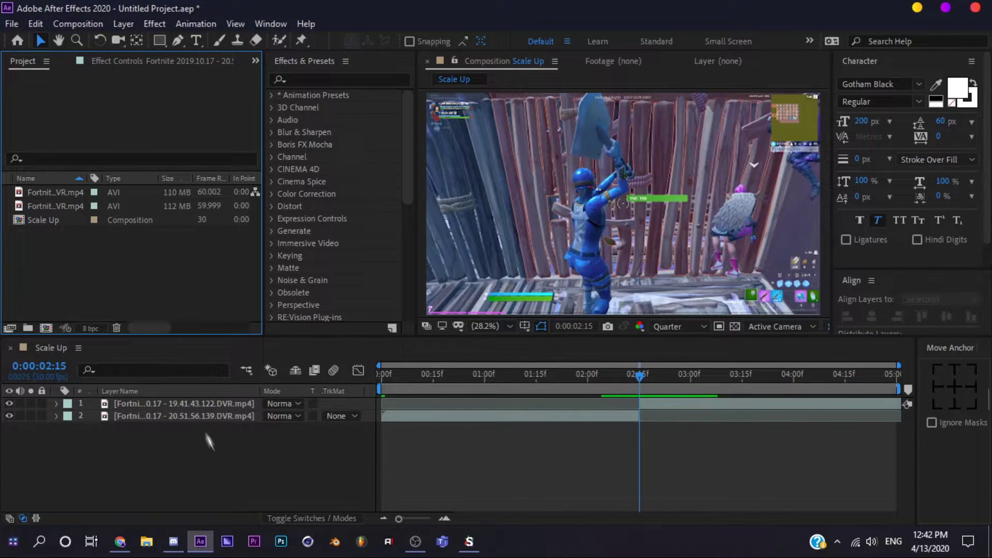
{"action": "left_click", "coordinate": [580, 472]}
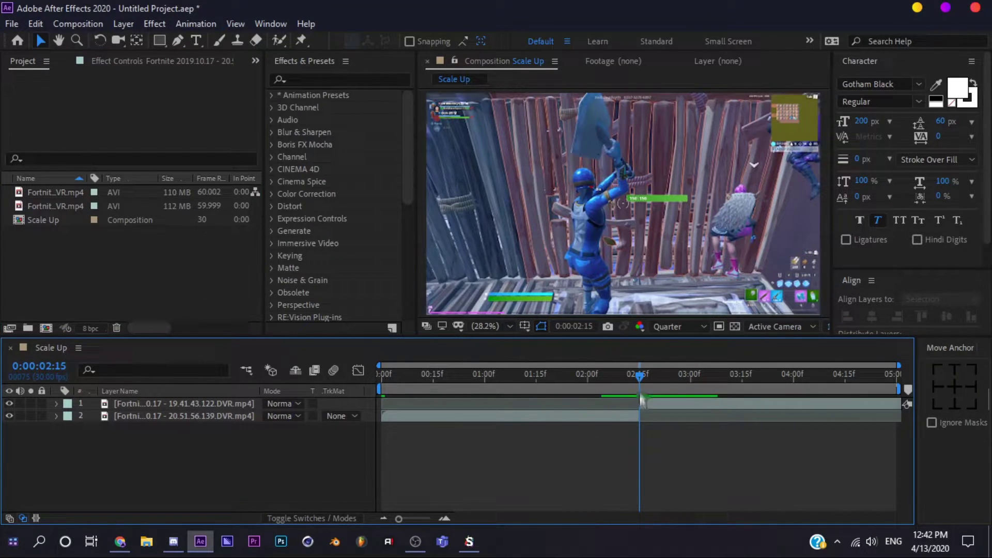
Create an adjustment layer above the clips and split it at 0:00:02:15.
{"action": "right_click", "coordinate": [219, 436]}
{"action": "mouse_move", "coordinate": [326, 278]}
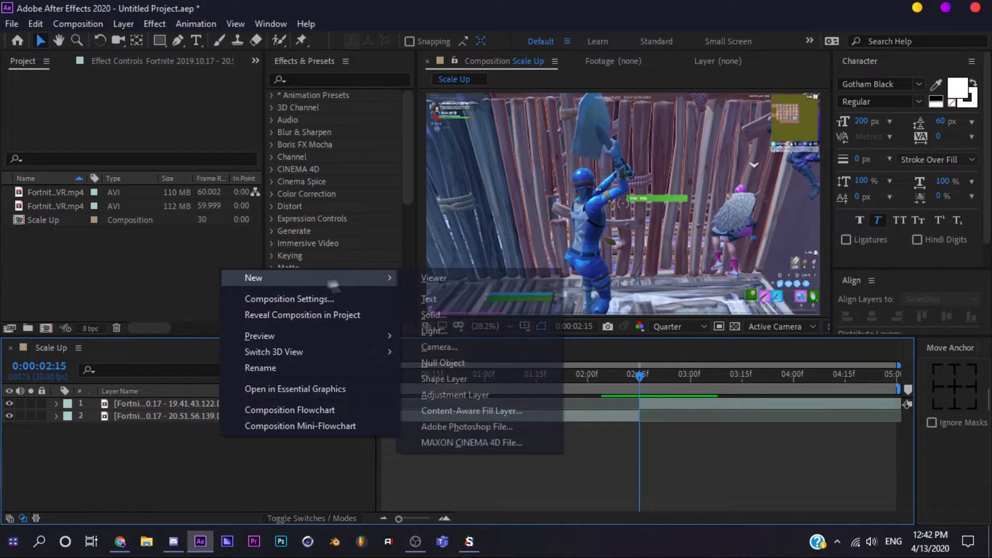
{"action": "left_click", "coordinate": [450, 394]}
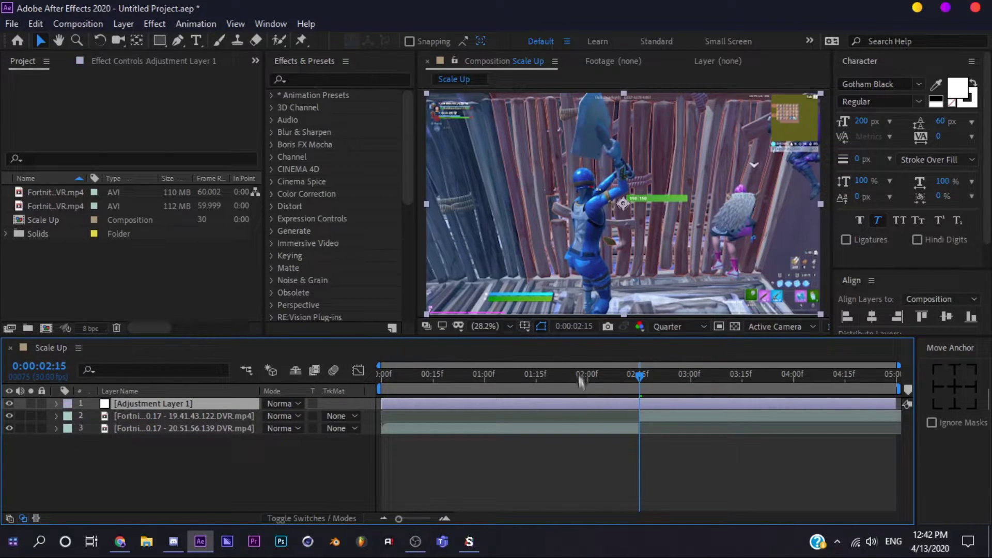
{"action": "key", "text": "ctrl+shift+d"}
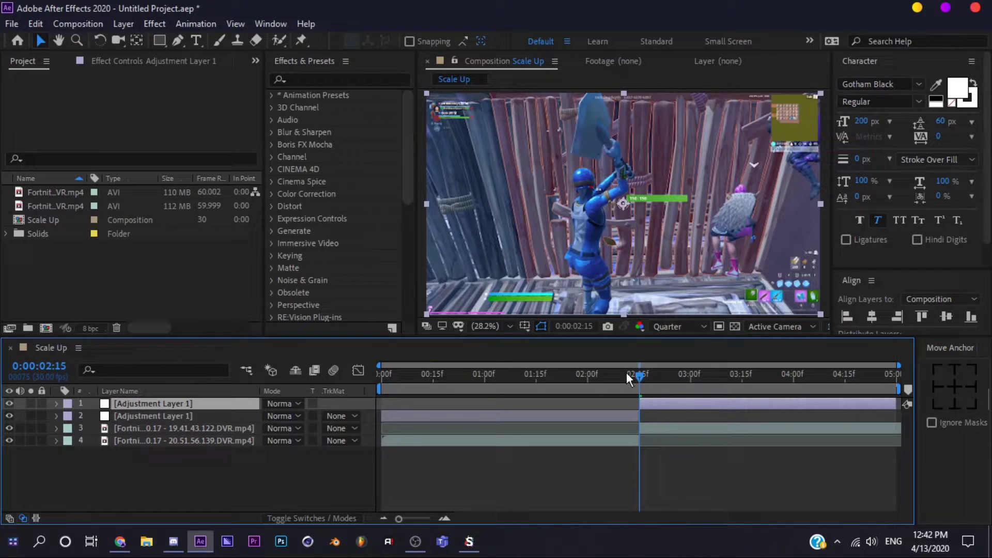
Trim the adjustment layers to span 0:00:02:00 to 0:00:02:15 and 0:00:02:15 to 0:00:03:00, and preview the cut.
{"action": "left_click_drag", "start_coordinate": [627, 373], "coordinate": [587, 381]}
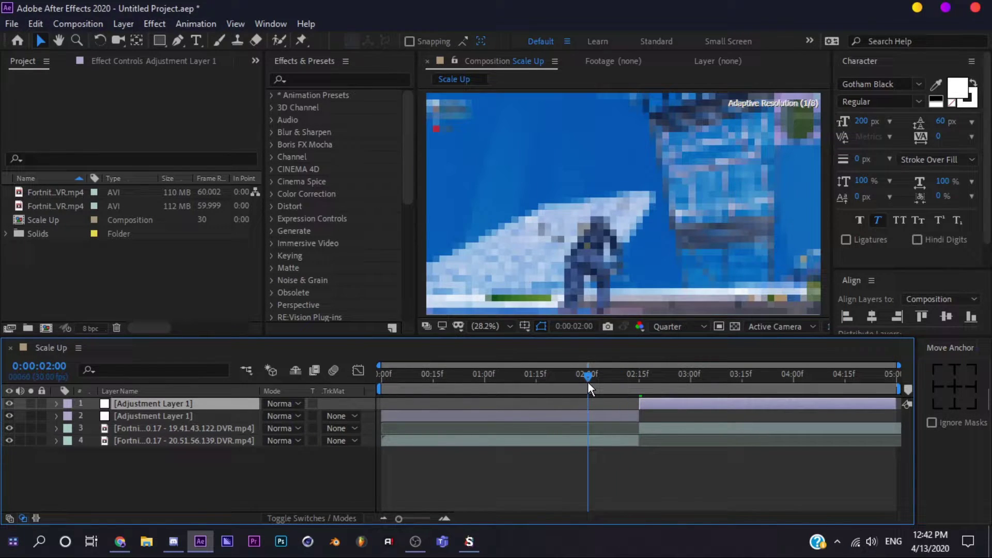
{"action": "left_click", "coordinate": [595, 419]}
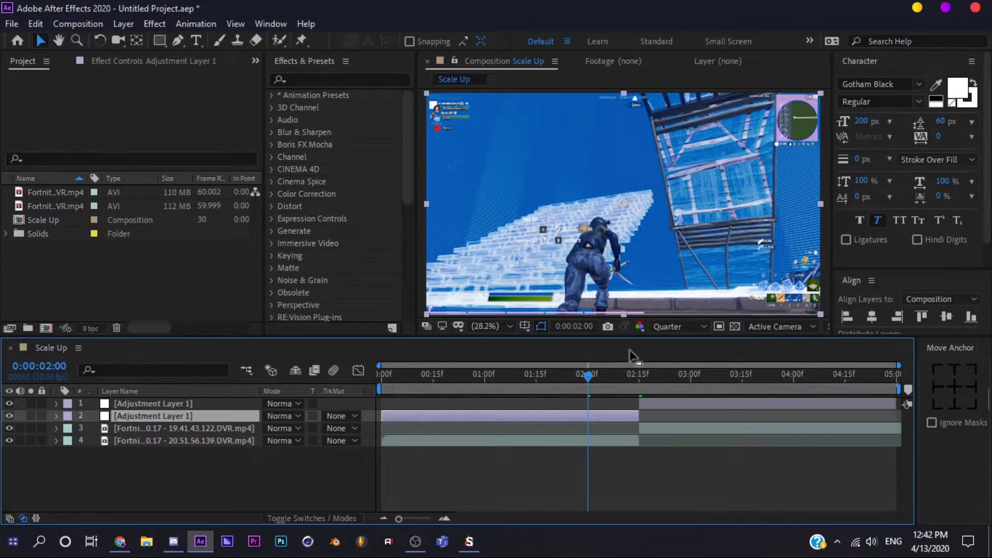
{"action": "key", "text": "ctrl+shift+d"}
{"action": "left_click", "coordinate": [692, 376]}
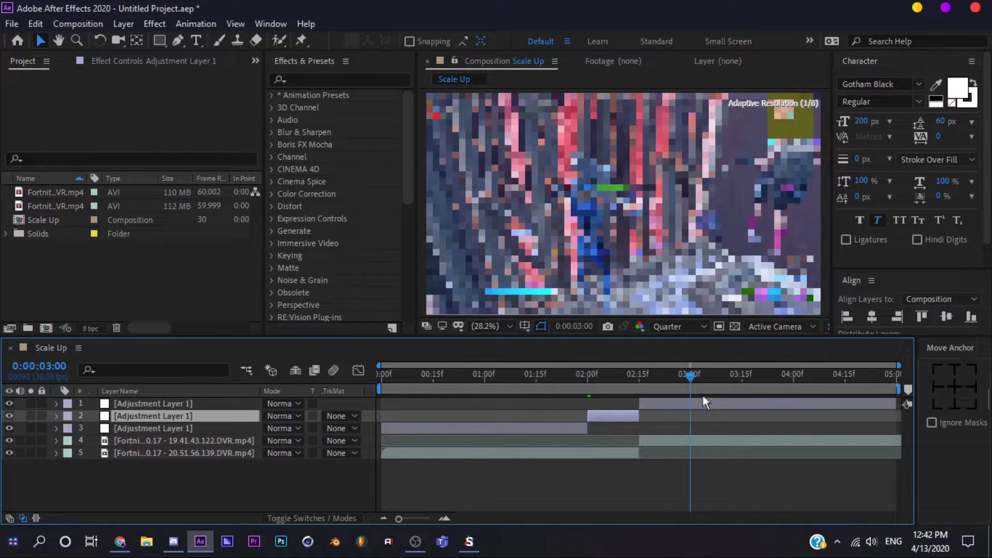
{"action": "left_click", "coordinate": [708, 404]}
{"action": "key", "text": "ctrl+shift+d"}
{"action": "key", "text": "Delete"}
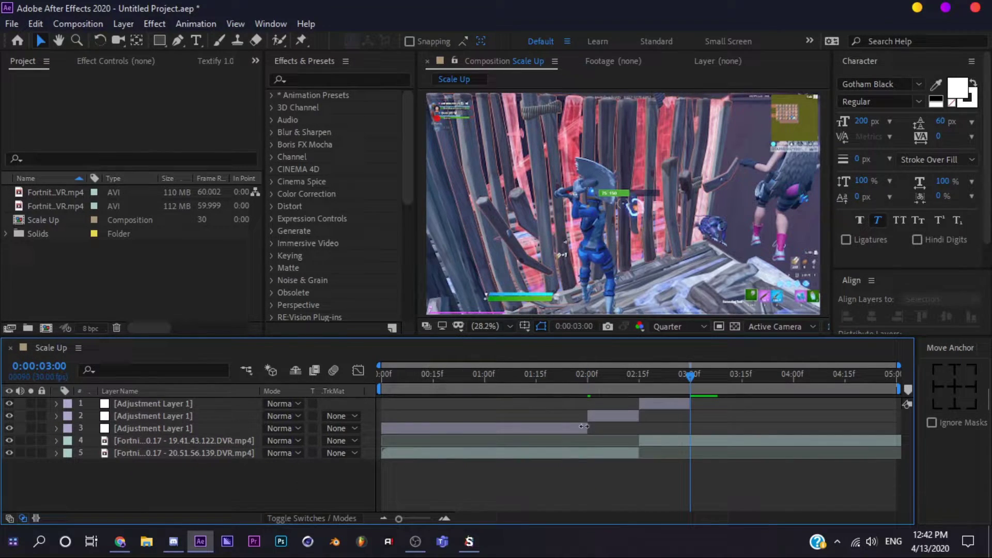
{"action": "left_click", "coordinate": [568, 427]}
{"action": "key", "text": "Delete"}
{"action": "left_click", "coordinate": [585, 374]}
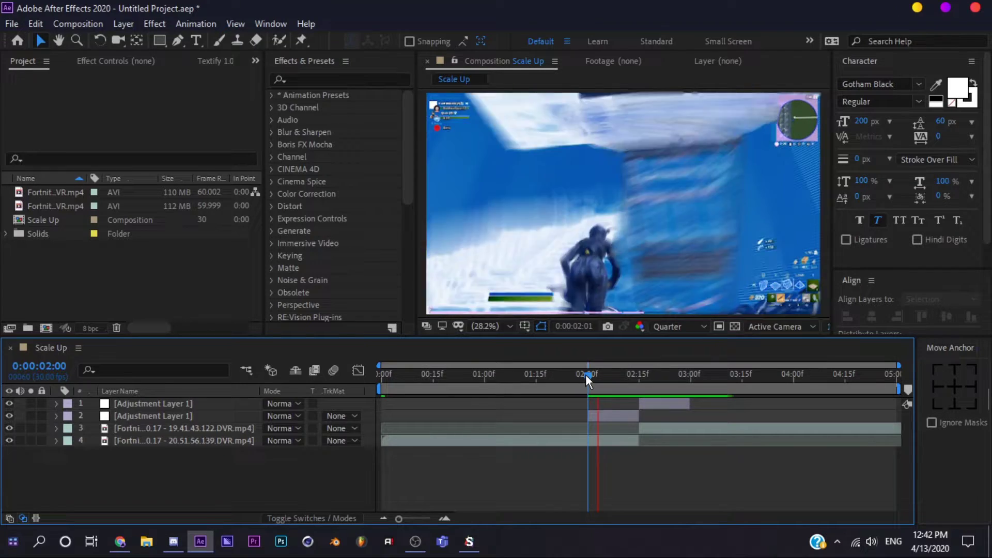
{"action": "left_click", "coordinate": [640, 377]}
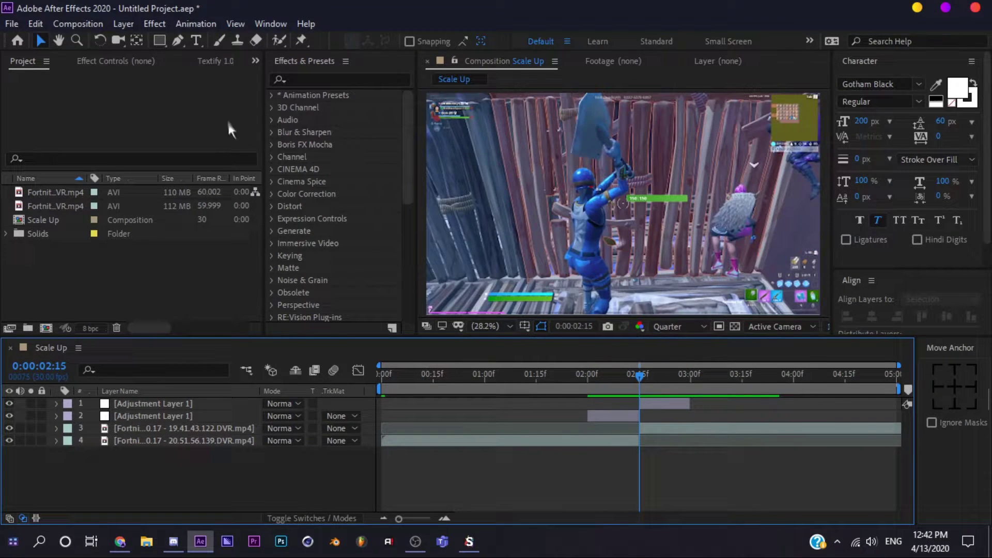
Find the Motion Tile effect and apply it to the adjustment layer before the cut.
{"action": "left_click", "coordinate": [332, 79]}
{"action": "type", "text": "motion tile"}
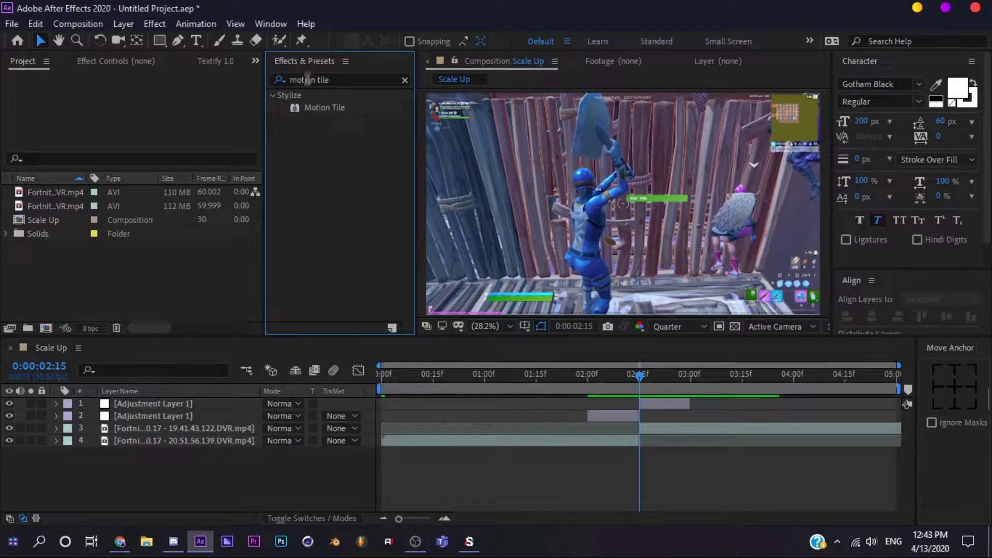
{"action": "left_click_drag", "start_coordinate": [324, 107], "coordinate": [605, 418]}
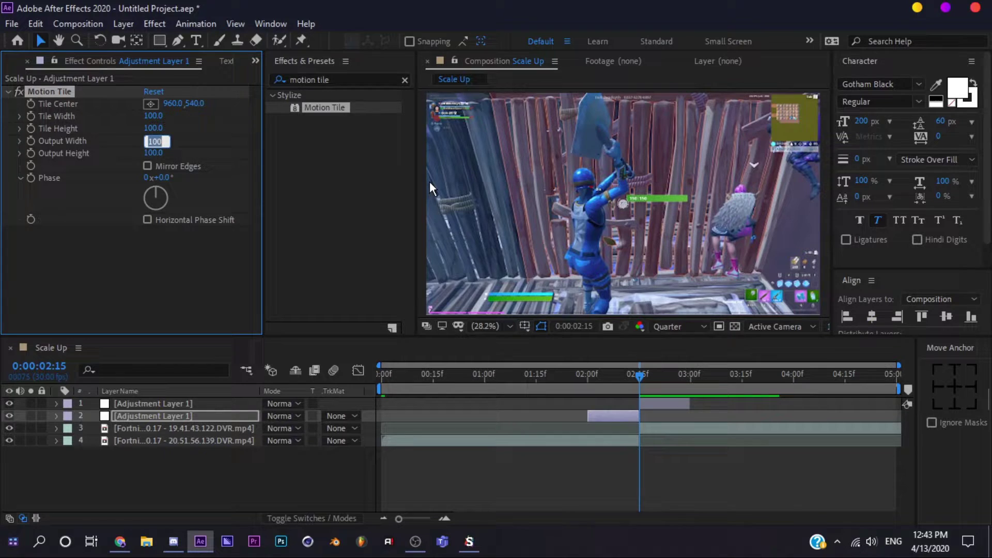
Set Motion Tile's Output Width and Output Height to 300, enable Mirror Edges, and reselect the adjustment layer before the cut.
{"action": "type", "text": "300"}
{"action": "key", "text": "Return"}
{"action": "left_click", "coordinate": [156, 153]}
{"action": "type", "text": "300"}
{"action": "key", "text": "Return"}
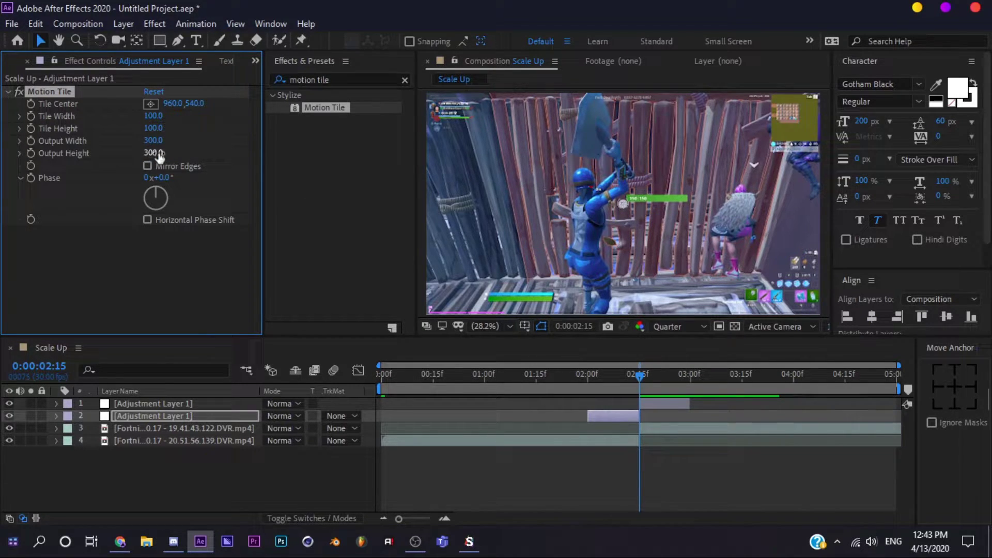
{"action": "left_click", "coordinate": [147, 165]}
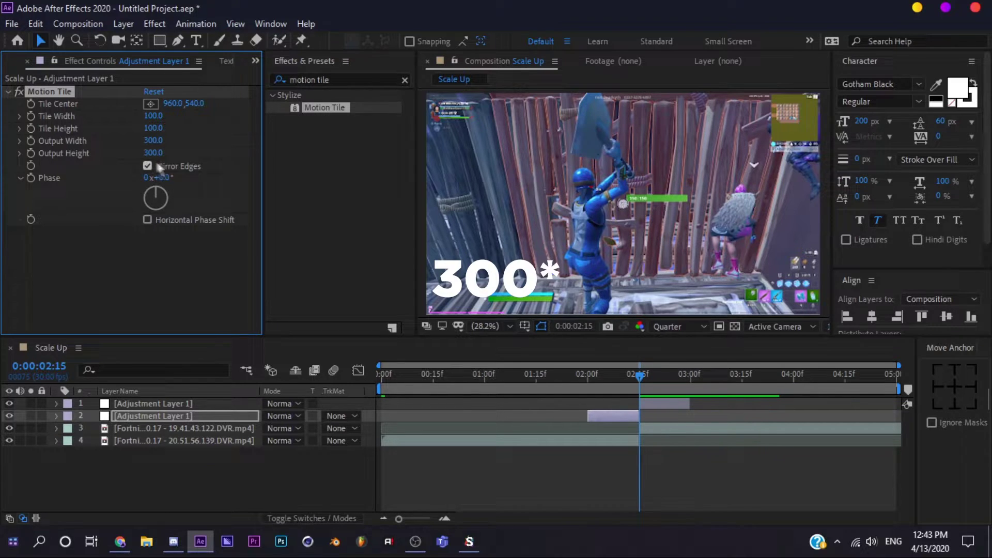
{"action": "left_click", "coordinate": [289, 467]}
{"action": "left_click", "coordinate": [149, 415]}
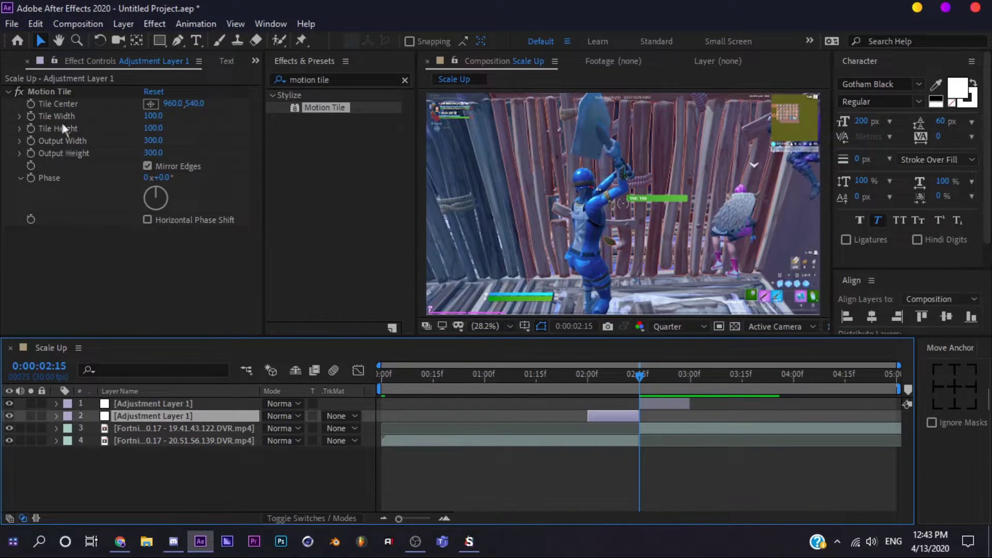
Copy the Motion Tile effect from the adjustment layer before the cut onto the one after the cut.
{"action": "left_click", "coordinate": [55, 92]}
{"action": "key", "text": "ctrl+c"}
{"action": "left_click", "coordinate": [161, 403]}
{"action": "key", "text": "ctrl+v"}
{"action": "left_click", "coordinate": [231, 490]}
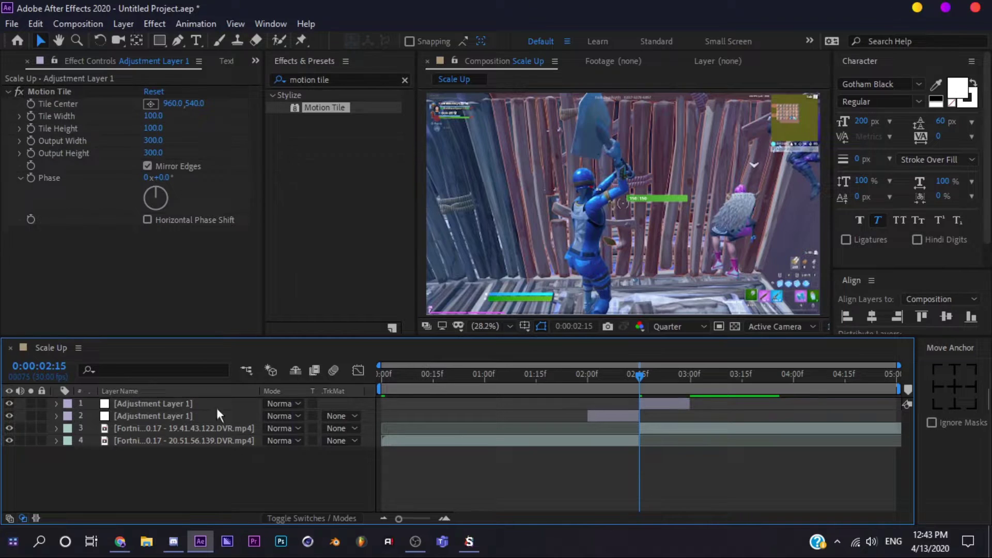
Find the Transform effect and apply it to both adjustment layers, then check each layer's effects.
{"action": "left_click", "coordinate": [350, 78]}
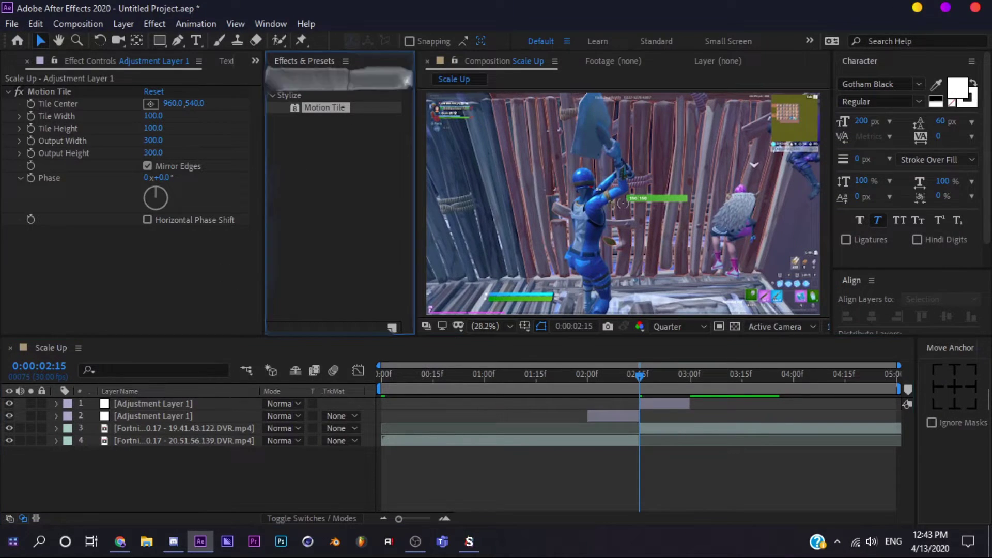
{"action": "type", "text": "transfor"}
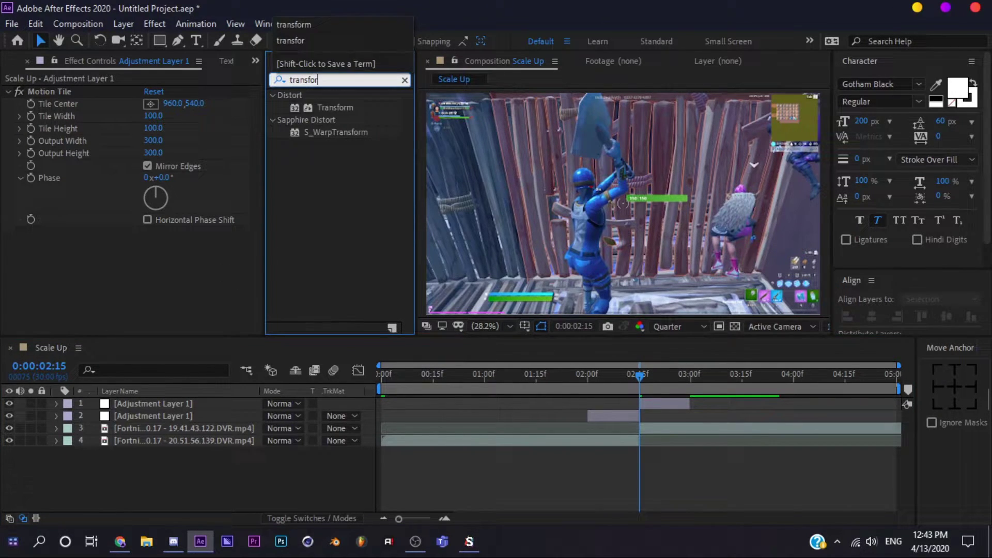
{"action": "type", "text": "m"}
{"action": "left_click_drag", "start_coordinate": [335, 107], "coordinate": [206, 228]}
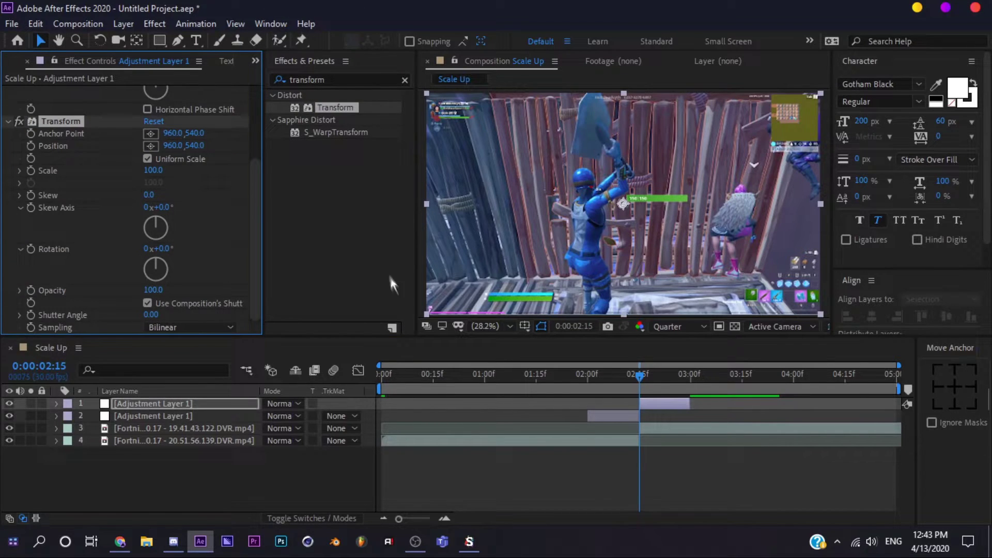
{"action": "left_click", "coordinate": [55, 404]}
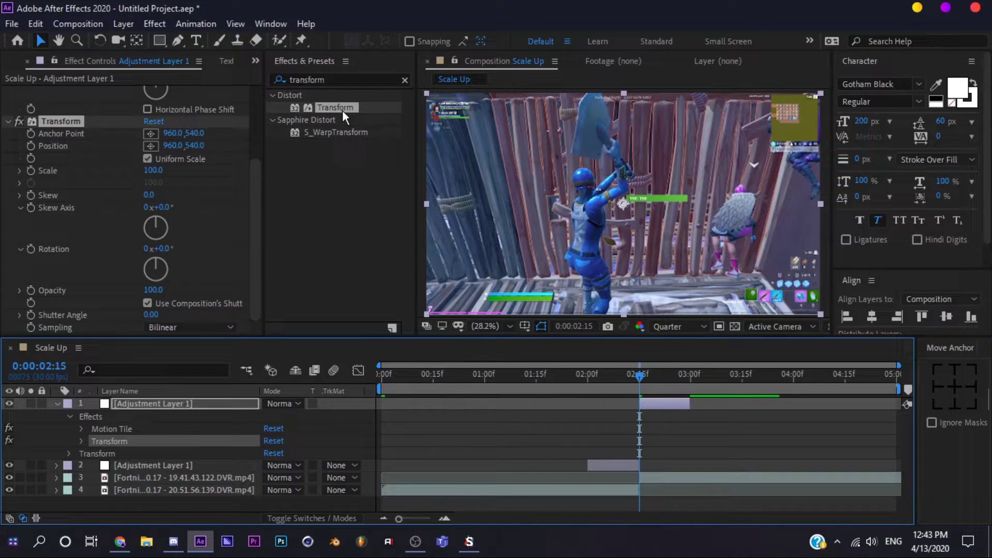
{"action": "left_click", "coordinate": [57, 403]}
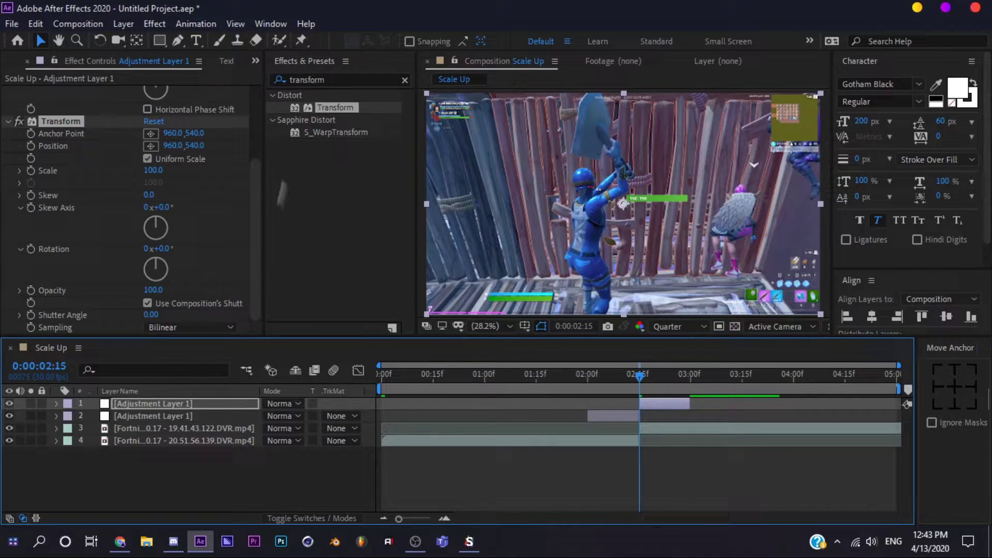
{"action": "left_click_drag", "start_coordinate": [329, 111], "coordinate": [197, 415]}
{"action": "left_click", "coordinate": [191, 405]}
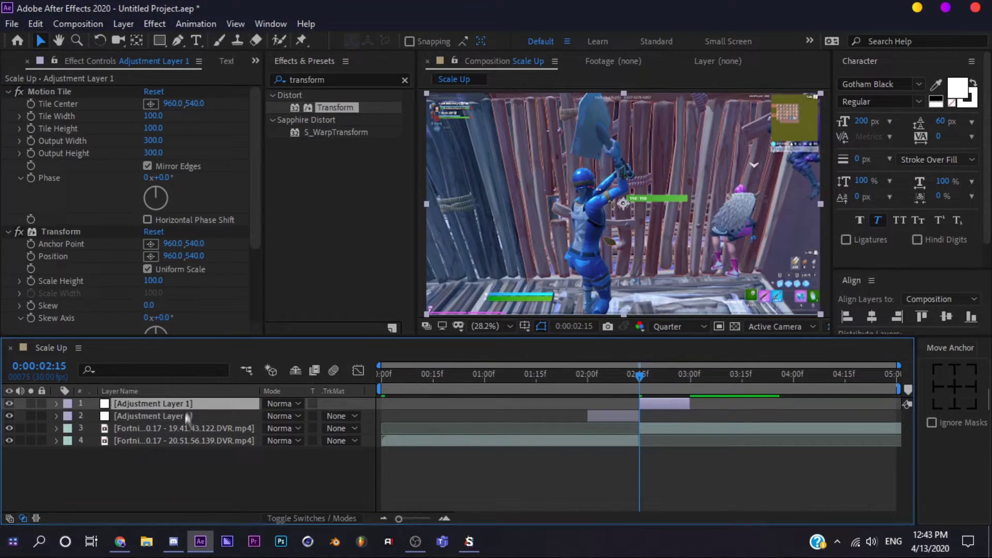
{"action": "left_click", "coordinate": [187, 415]}
Enable Scale keyframing in the Transform effect at 0:00:02:15 on the adjustment layer before the cut.
{"action": "left_click", "coordinate": [56, 415]}
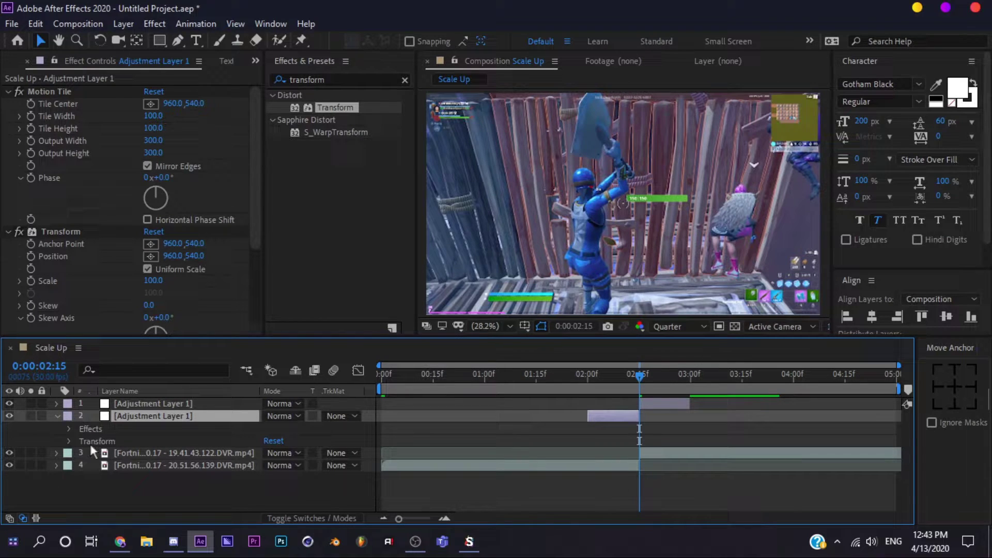
{"action": "left_click", "coordinate": [96, 444]}
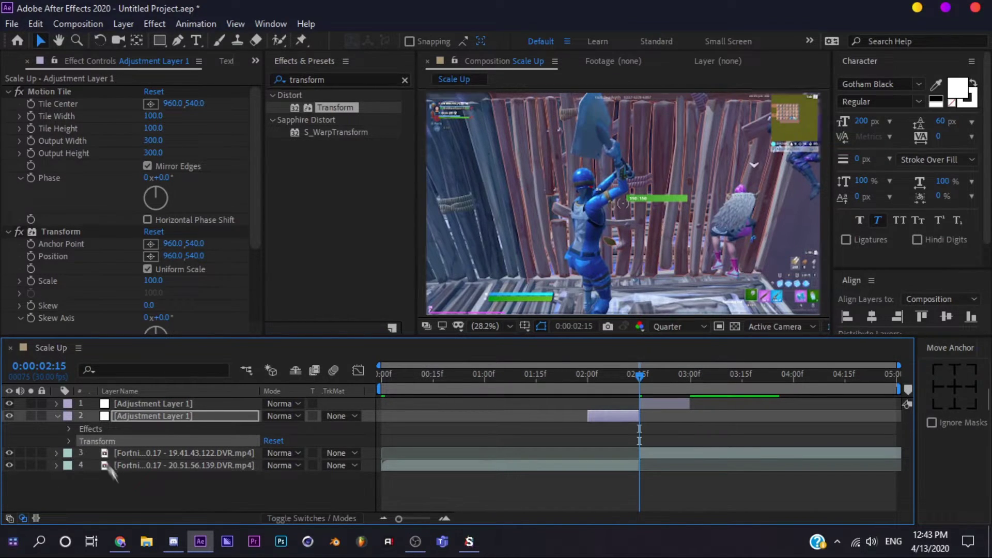
{"action": "left_click", "coordinate": [64, 431]}
{"action": "left_click", "coordinate": [65, 431]}
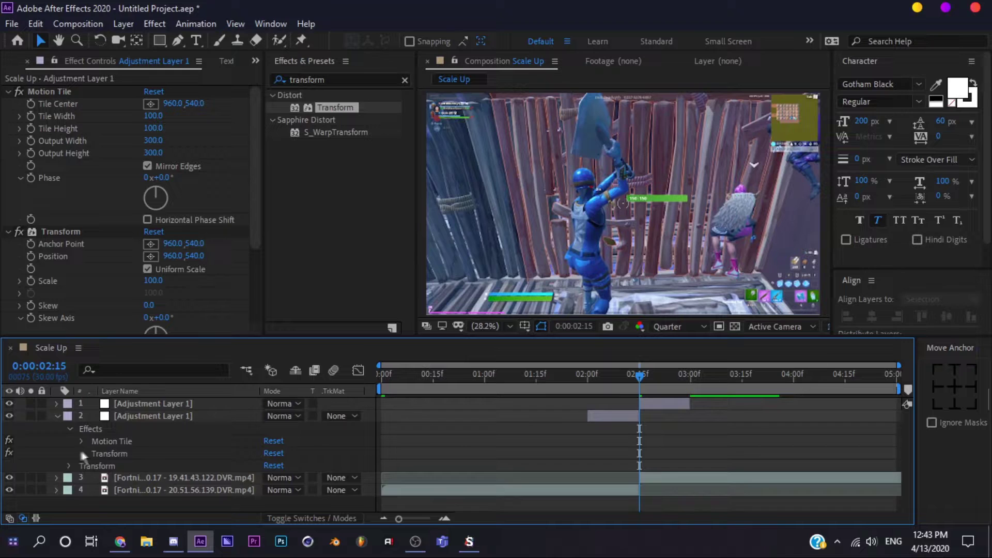
{"action": "left_click", "coordinate": [81, 453]}
{"action": "scroll", "coordinate": [115, 471], "scroll_direction": "down", "scroll_amount": 2}
{"action": "left_click", "coordinate": [105, 453]}
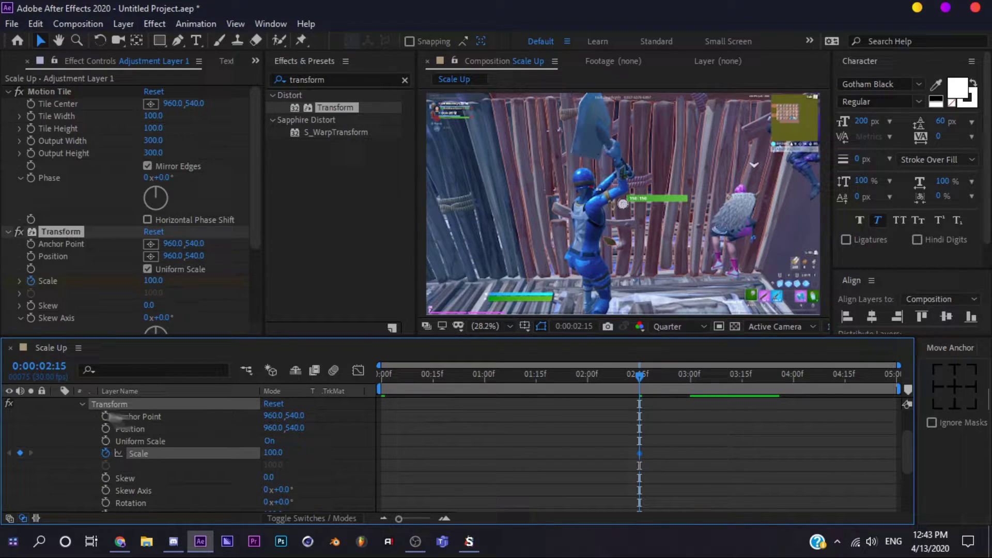
{"action": "scroll", "coordinate": [78, 439], "scroll_direction": "up", "scroll_amount": 2}
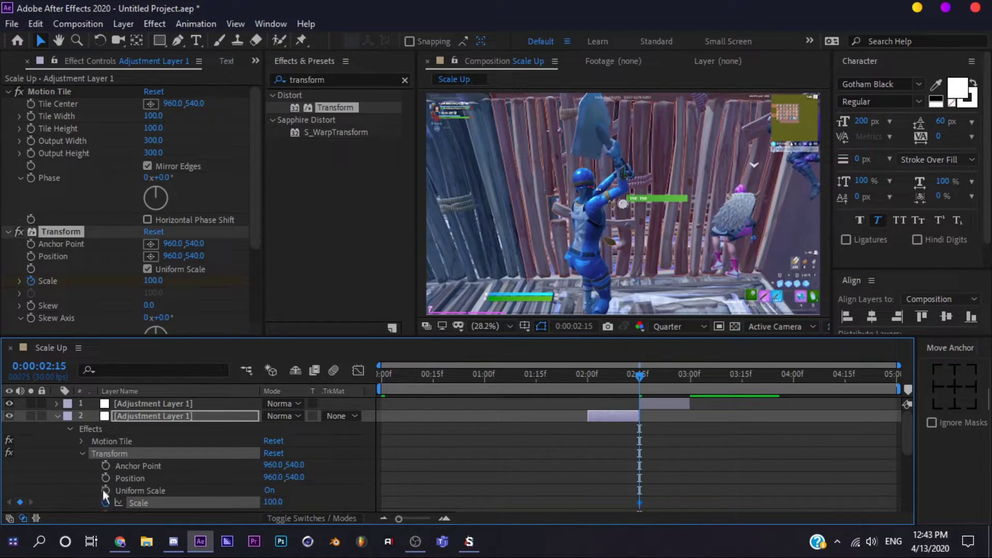
{"action": "left_click", "coordinate": [70, 429]}
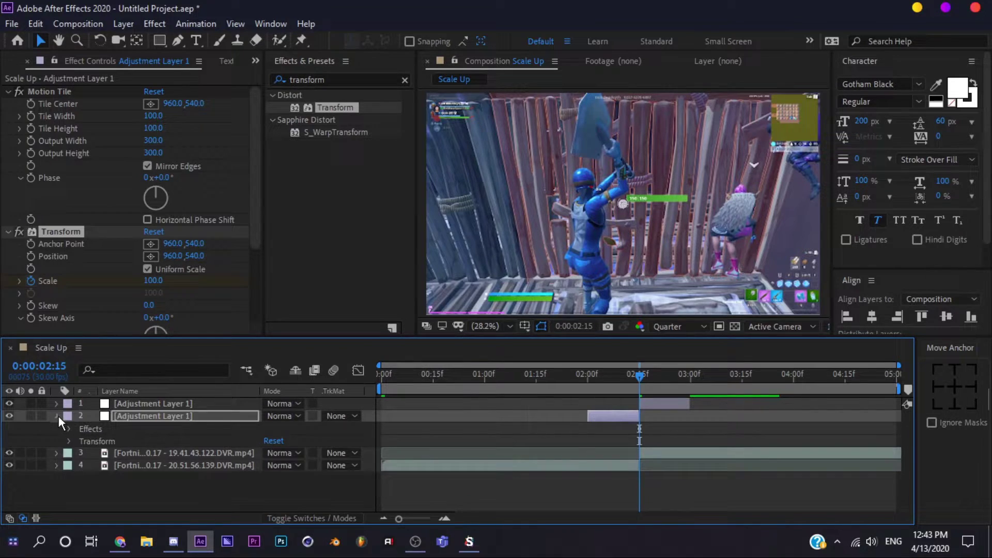
{"action": "left_click", "coordinate": [58, 415]}
Enable Transform Scale keyframing at 0:00:02:15 on the adjustment layer after the cut, and reveal both layers' keyframes.
{"action": "left_click", "coordinate": [109, 405]}
{"action": "left_click", "coordinate": [30, 280]}
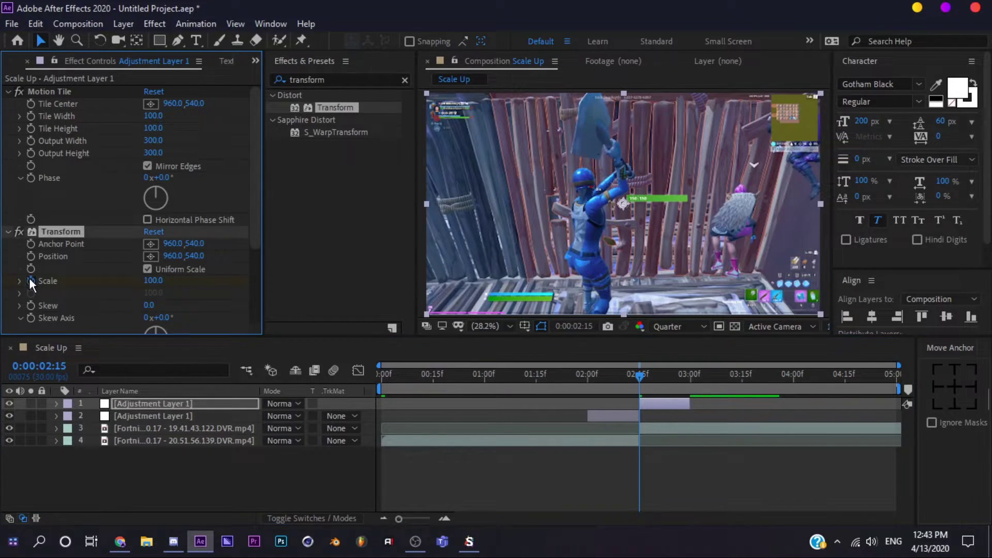
{"action": "left_click", "coordinate": [165, 415], "text": "shift"}
{"action": "key", "text": "u"}
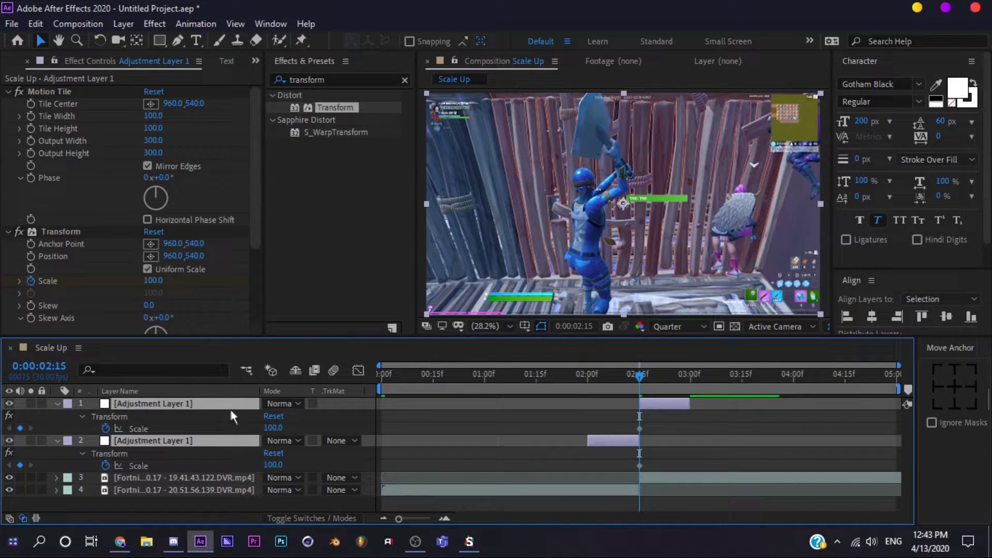
Add Scale keyframes at 0:00:02:00 on the adjustment layer before the cut and at 0:00:02:29 on the one after it.
{"action": "left_click_drag", "start_coordinate": [644, 387], "coordinate": [590, 389]}
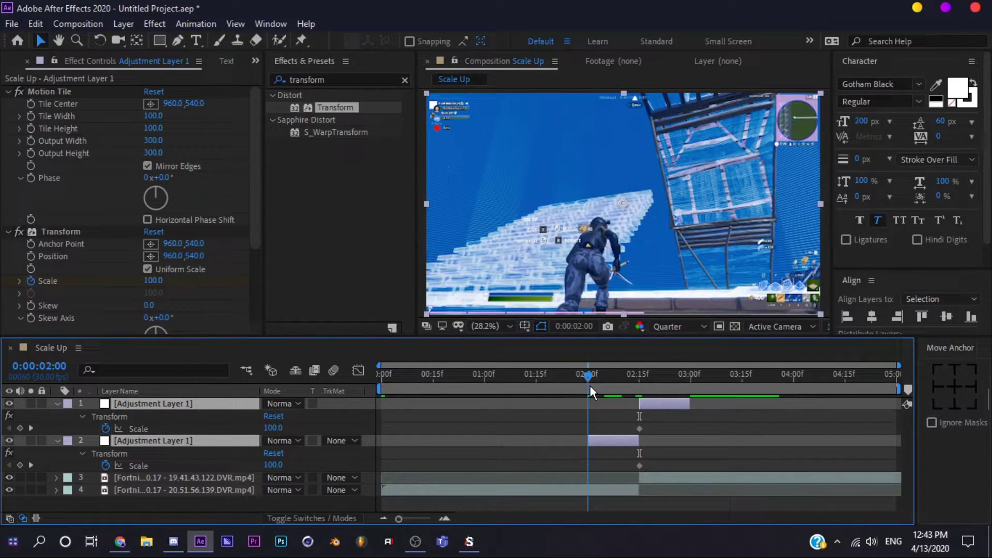
{"action": "left_click", "coordinate": [485, 457]}
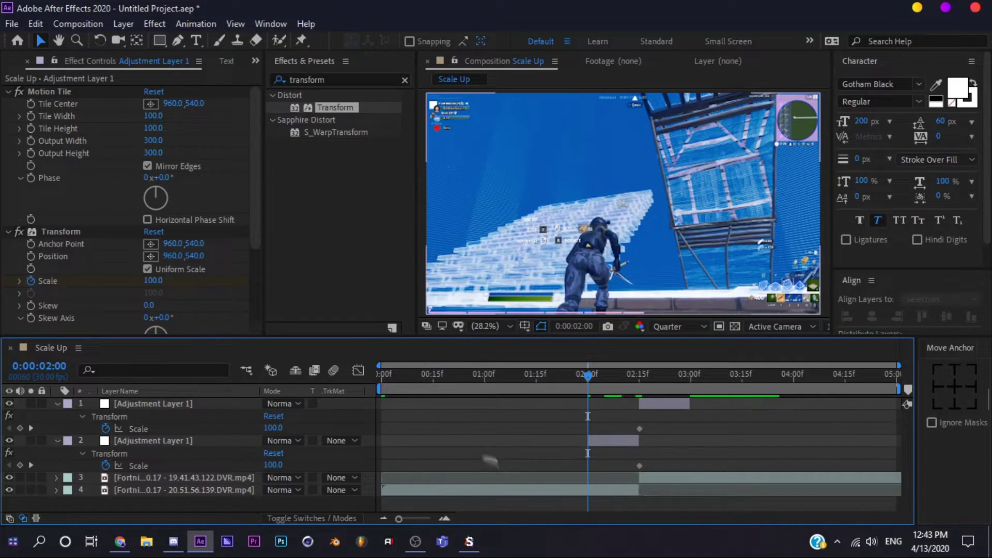
{"action": "left_click", "coordinate": [20, 465]}
{"action": "left_click_drag", "start_coordinate": [640, 387], "coordinate": [698, 387]}
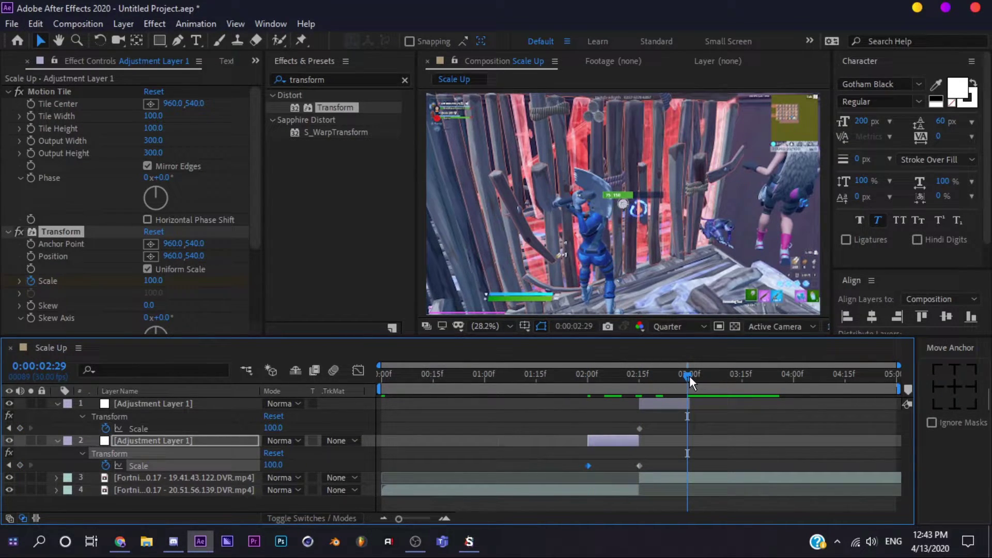
{"action": "left_click", "coordinate": [20, 427]}
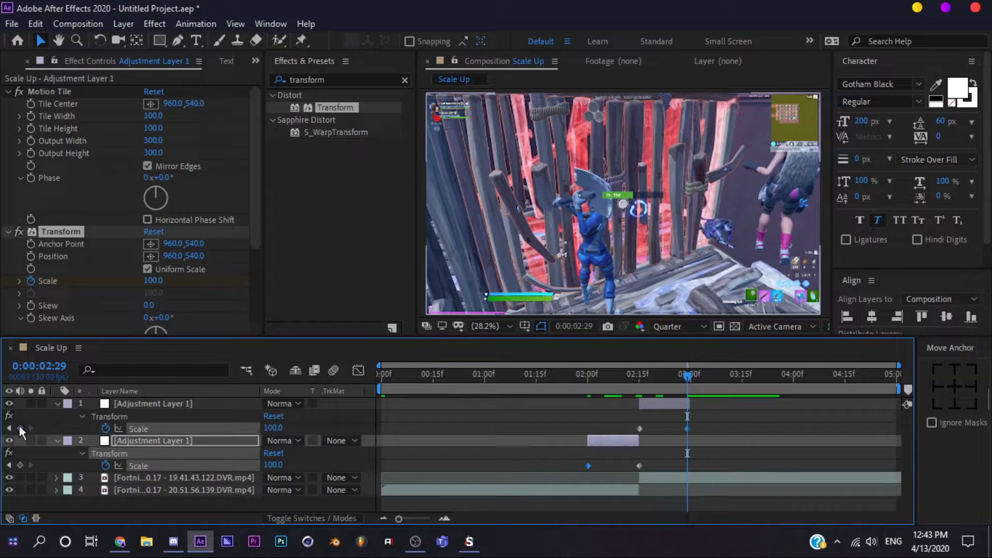
{"action": "left_click", "coordinate": [650, 423]}
At 0:00:02:15, set Transform Scale to 60 on the adjustment layer before the cut and 150 on the one after it.
{"action": "left_click_drag", "start_coordinate": [660, 379], "coordinate": [639, 386]}
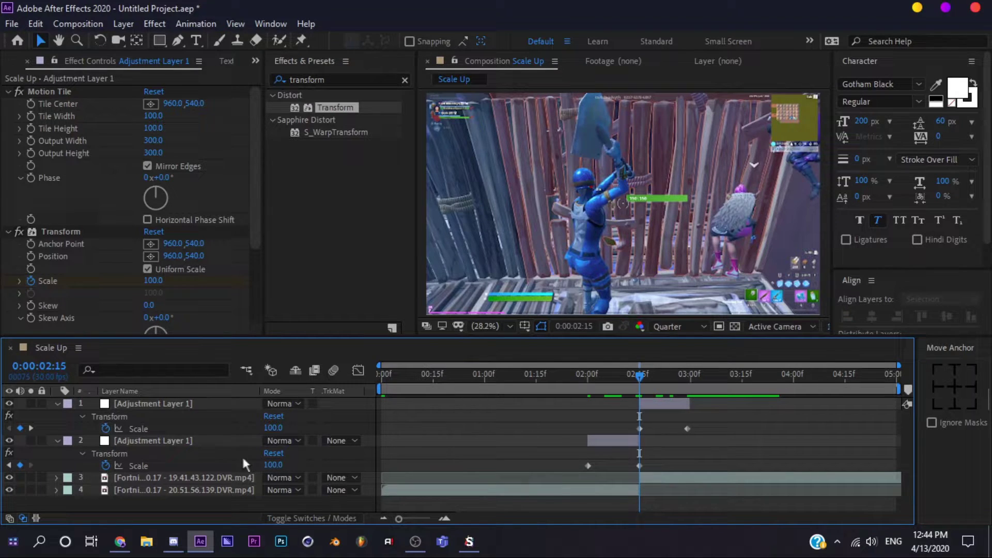
{"action": "left_click", "coordinate": [272, 465]}
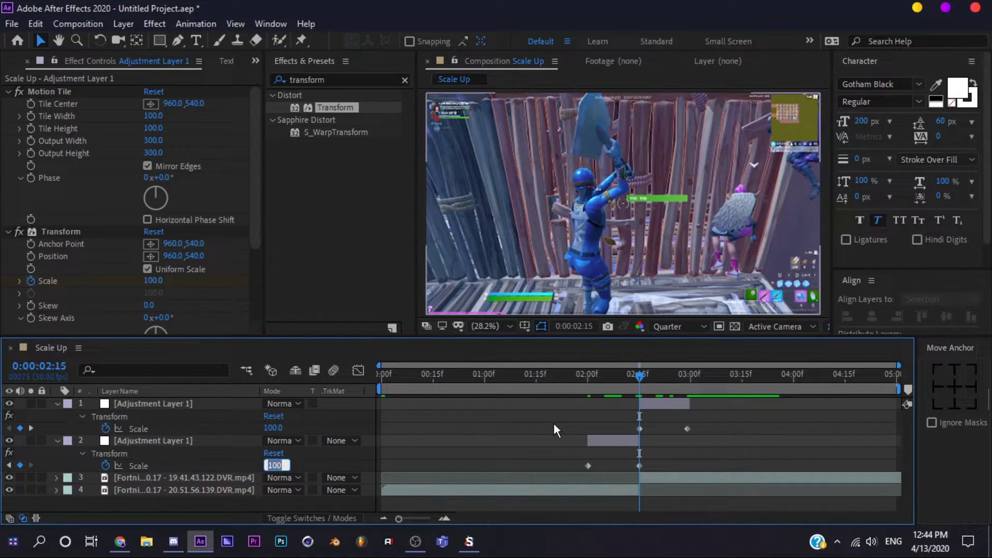
{"action": "type", "text": "60"}
{"action": "key", "text": "Return"}
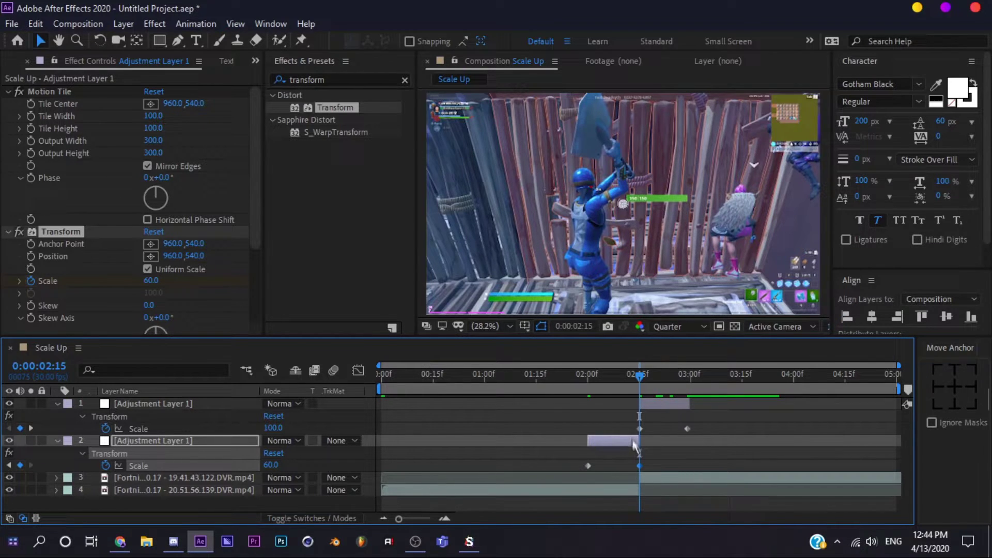
{"action": "left_click", "coordinate": [273, 428]}
{"action": "type", "text": "1"}
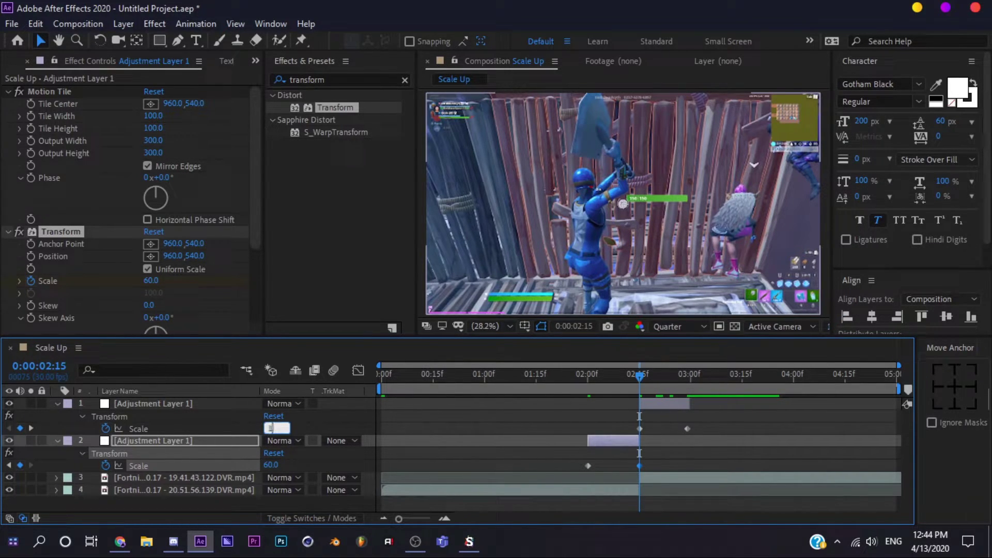
{"action": "type", "text": "50"}
{"action": "key", "text": "Return"}
Apply Easy Ease to the Scale keyframes after the cut and shape their speed graph to peak right at the cut.
{"action": "left_click", "coordinate": [687, 428]}
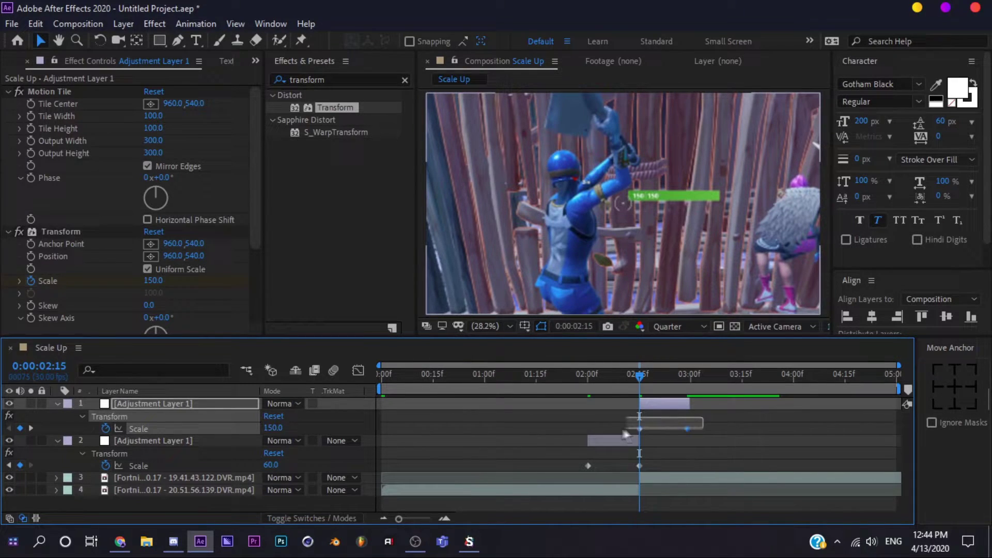
{"action": "left_click", "coordinate": [358, 370]}
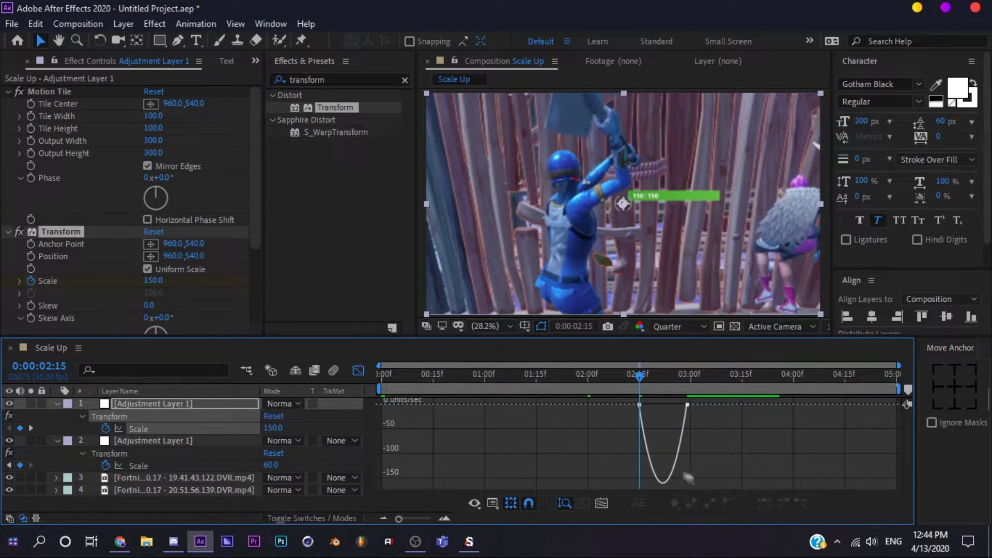
{"action": "left_click", "coordinate": [359, 370]}
{"action": "left_click", "coordinate": [642, 437]}
{"action": "left_click_drag", "start_coordinate": [715, 419], "coordinate": [607, 431]}
{"action": "right_click", "coordinate": [642, 427]}
{"action": "mouse_move", "coordinate": [720, 418]}
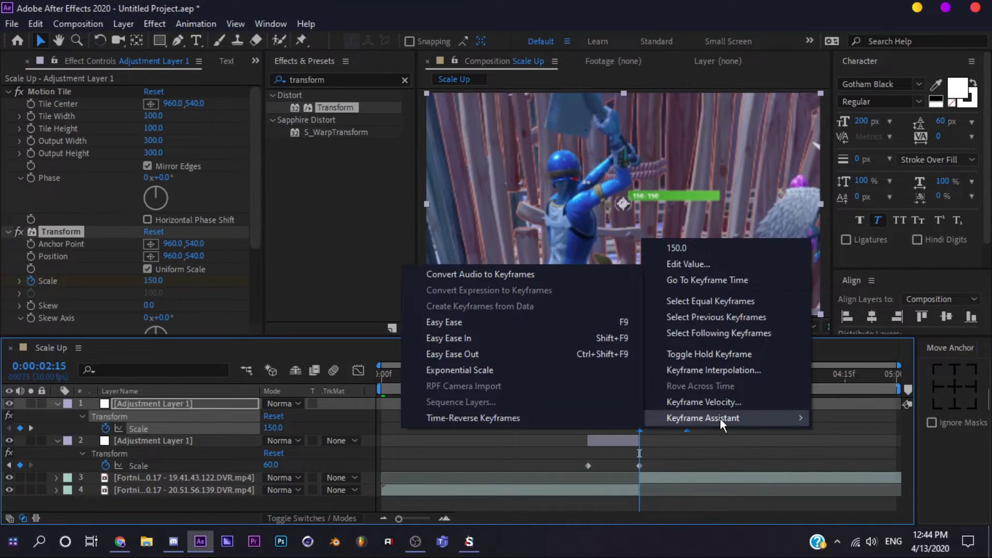
{"action": "left_click", "coordinate": [462, 324]}
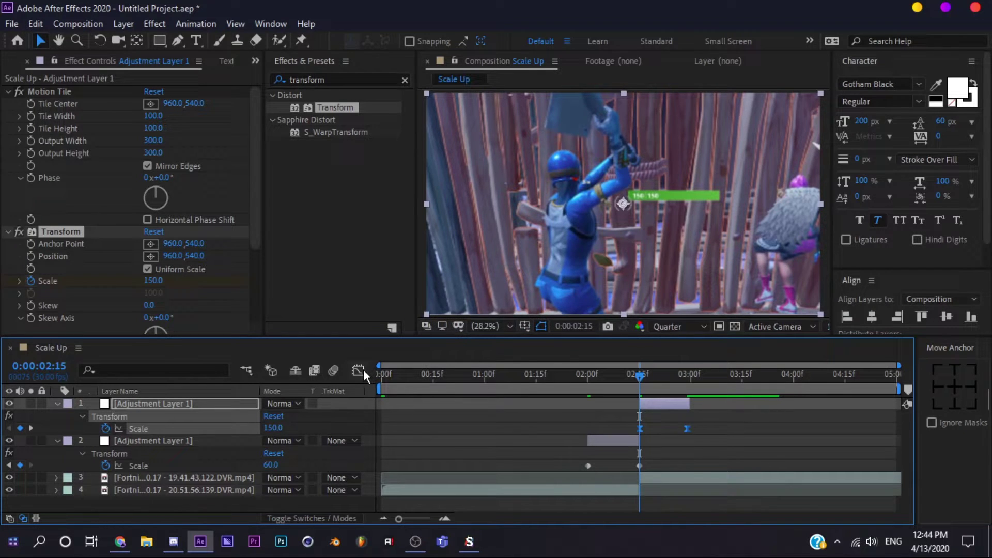
{"action": "left_click", "coordinate": [359, 370]}
{"action": "left_click_drag", "start_coordinate": [690, 440], "coordinate": [656, 407]}
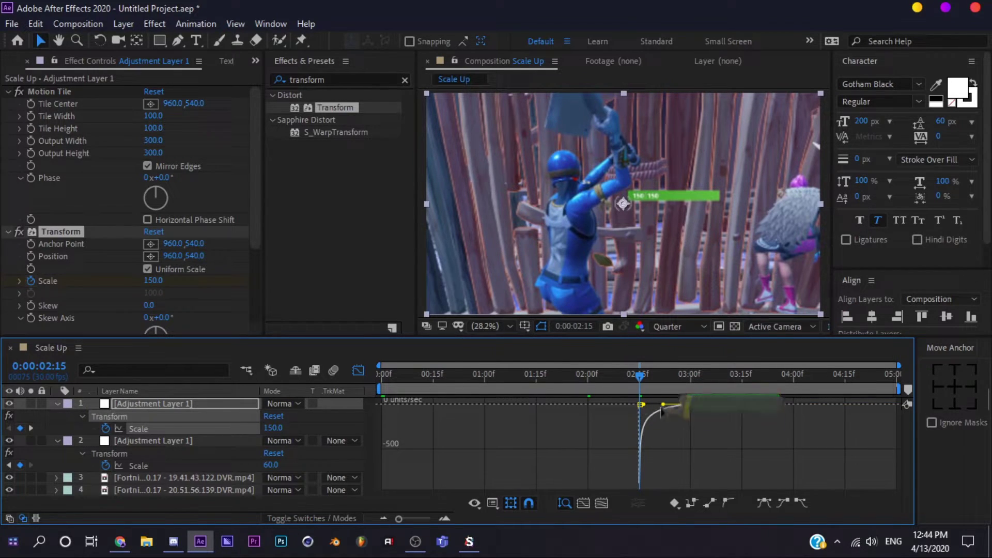
{"action": "left_click", "coordinate": [358, 370]}
Ease the Scale keyframes before the cut and adjust the influence handles of their speed graph.
{"action": "left_click_drag", "start_coordinate": [659, 468], "coordinate": [564, 452]}
{"action": "left_click", "coordinate": [358, 370]}
{"action": "left_click_drag", "start_coordinate": [660, 485], "coordinate": [653, 403]}
{"action": "left_click", "coordinate": [357, 370]}
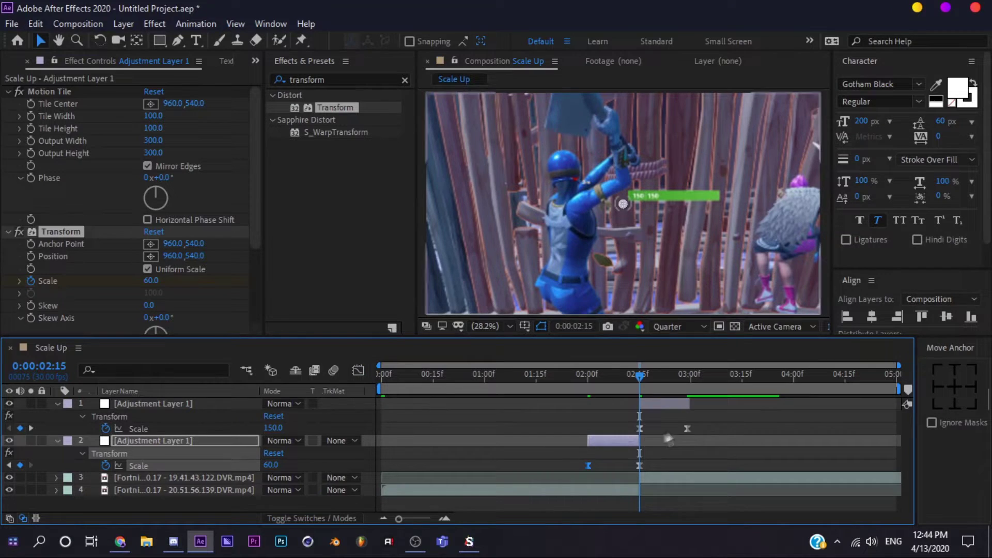
{"action": "left_click_drag", "start_coordinate": [714, 419], "coordinate": [612, 433]}
{"action": "left_click", "coordinate": [744, 428]}
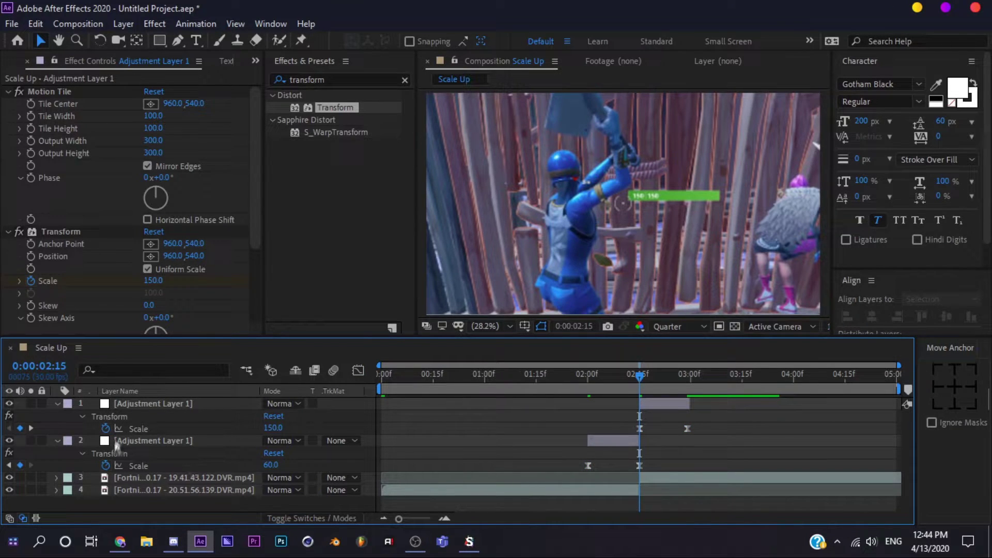
Collapse both adjustment layers' properties and preview the composition from the beginning through the transition.
{"action": "left_click", "coordinate": [57, 440]}
{"action": "left_click", "coordinate": [57, 403]}
{"action": "left_click", "coordinate": [619, 382]}
{"action": "key", "text": "Home"}
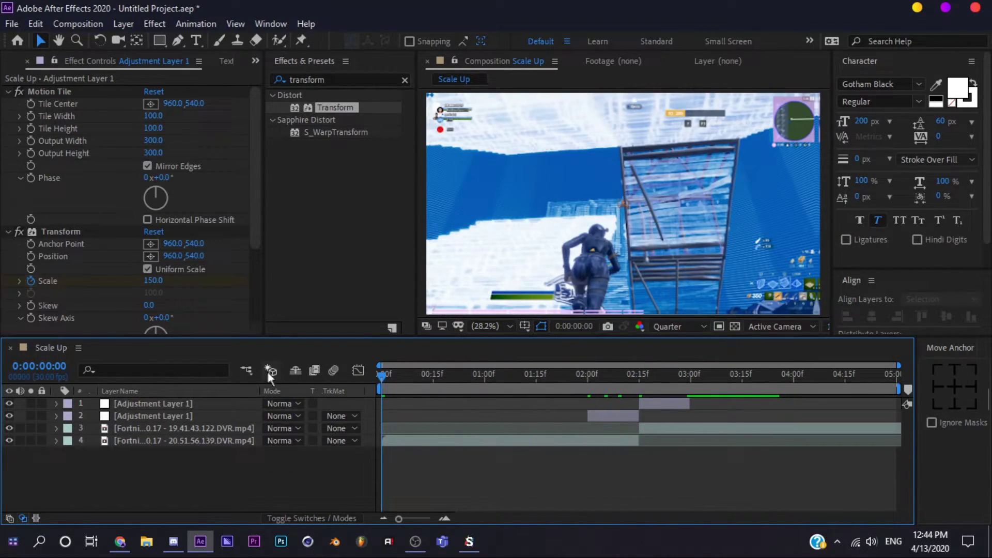
{"action": "key", "text": "space"}
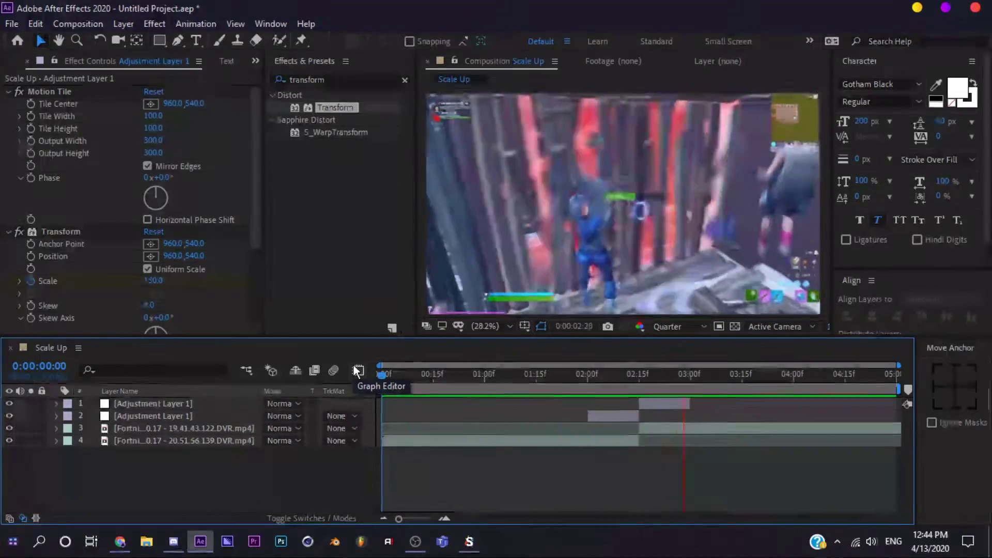
{"action": "key", "text": "space"}
Replay the section around the cut several times to check the finished scale transition.
{"action": "left_click_drag", "start_coordinate": [677, 379], "coordinate": [583, 380]}
{"action": "key", "text": "space"}
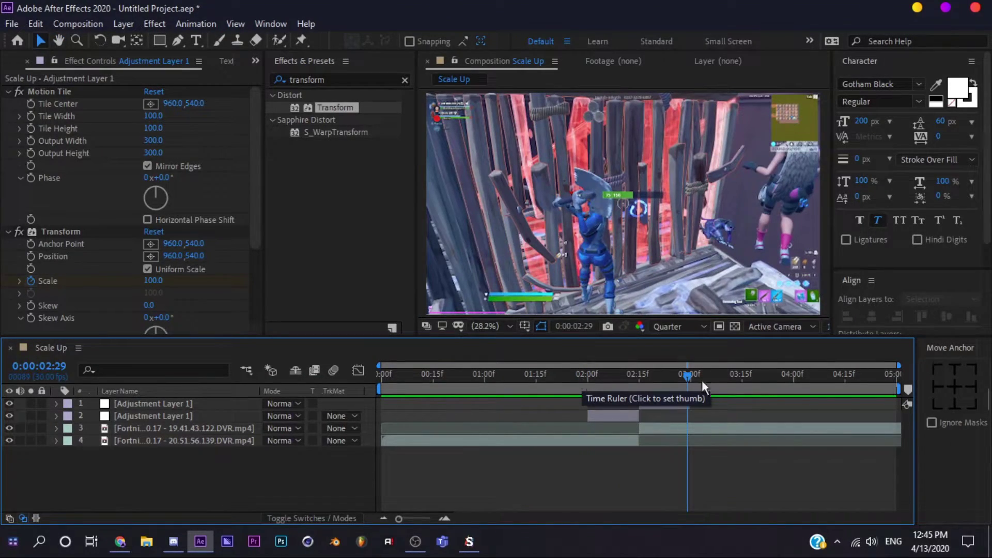
{"action": "left_click_drag", "start_coordinate": [672, 382], "coordinate": [601, 381]}
{"action": "key", "text": "space"}
{"action": "key", "text": "space"}
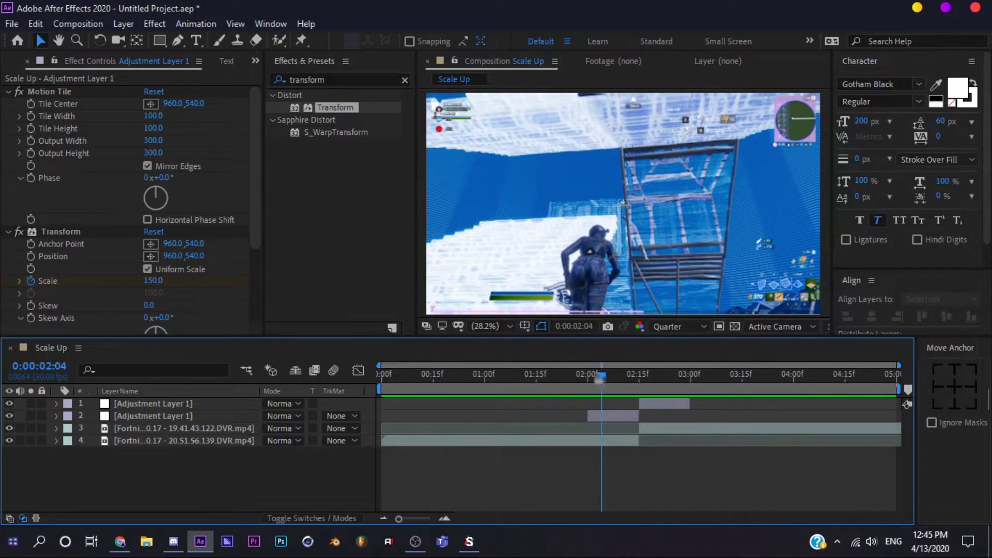
{"action": "left_click_drag", "start_coordinate": [601, 376], "coordinate": [547, 384]}
{"action": "key", "text": "space"}
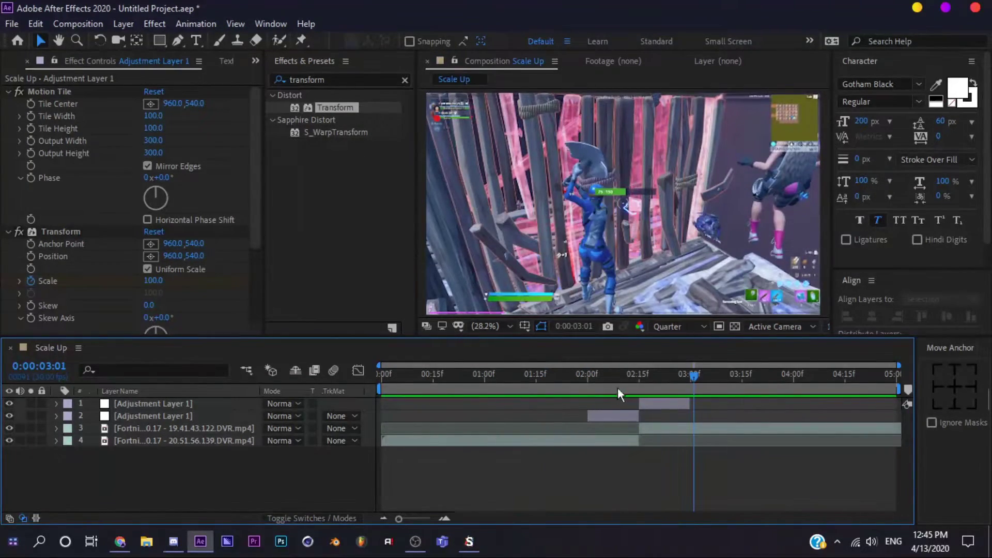
Preview the scale-up transition again, starting shortly before the first adjustment layer, and scrub across the cut.
{"action": "left_click", "coordinate": [585, 370]}
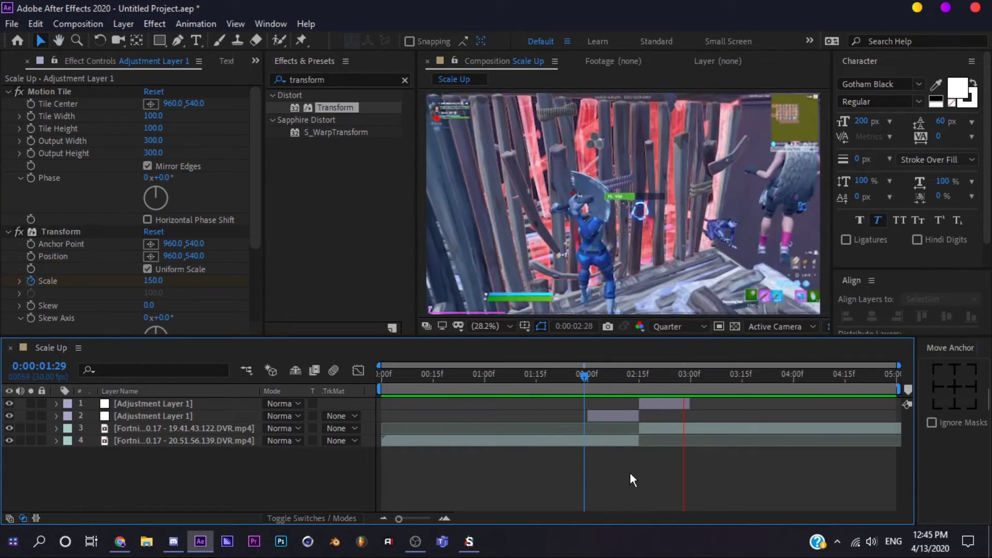
{"action": "key", "text": "space"}
{"action": "left_click_drag", "start_coordinate": [606, 376], "coordinate": [574, 377]}
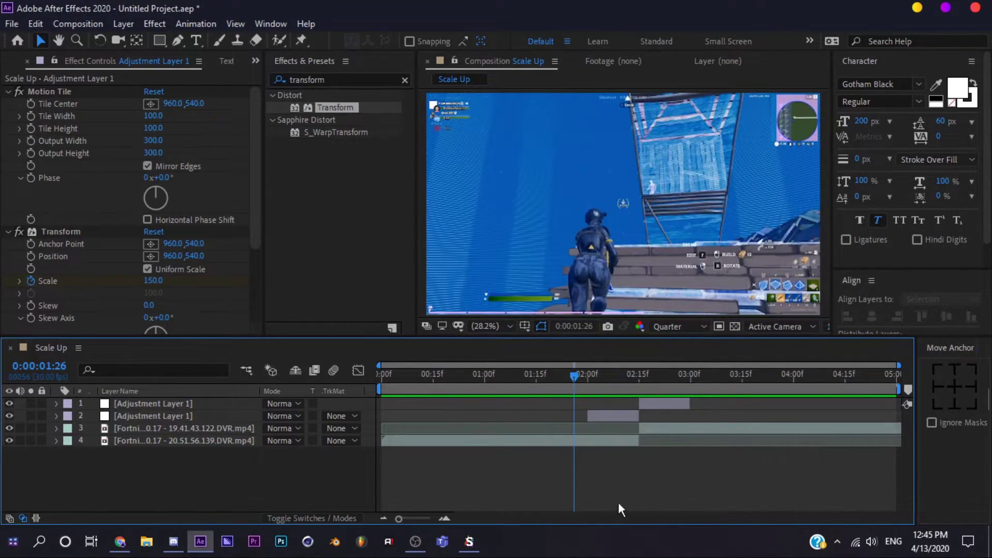
{"action": "key", "text": "space"}
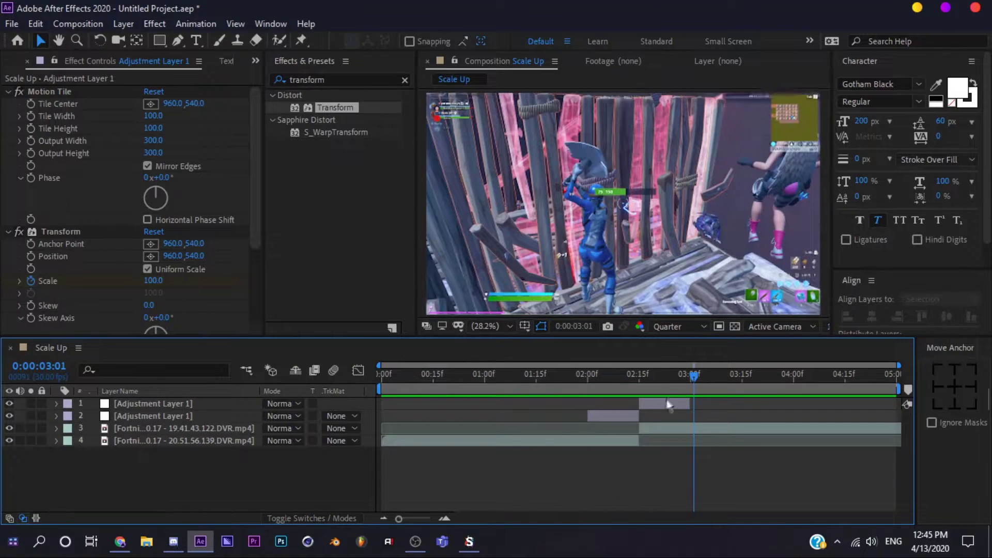
{"action": "left_click", "coordinate": [606, 377]}
{"action": "left_click_drag", "start_coordinate": [606, 382], "coordinate": [649, 385]}
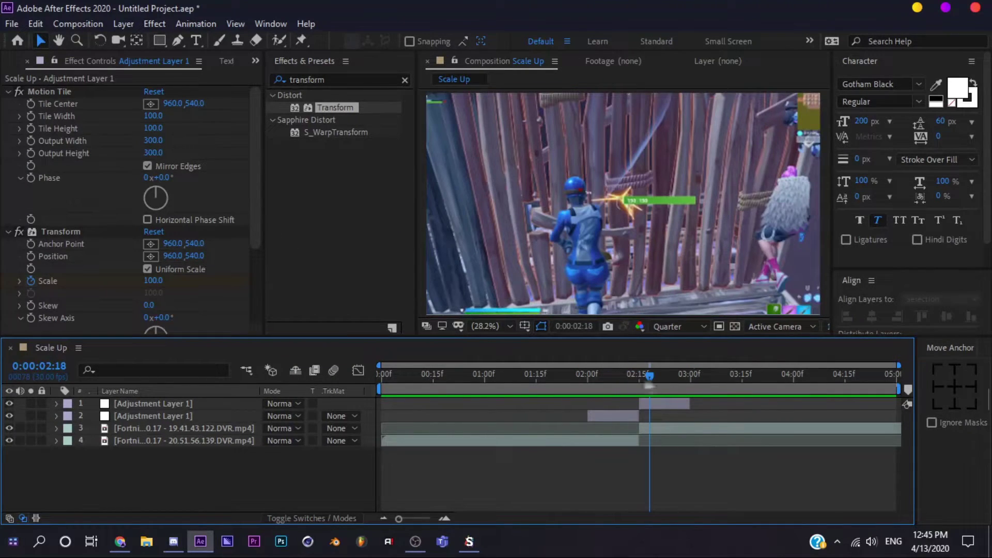
Duplicate the Scale Up composition in the project and open the copy.
{"action": "left_click", "coordinate": [255, 61]}
{"action": "left_click", "coordinate": [281, 80]}
{"action": "left_click", "coordinate": [57, 220]}
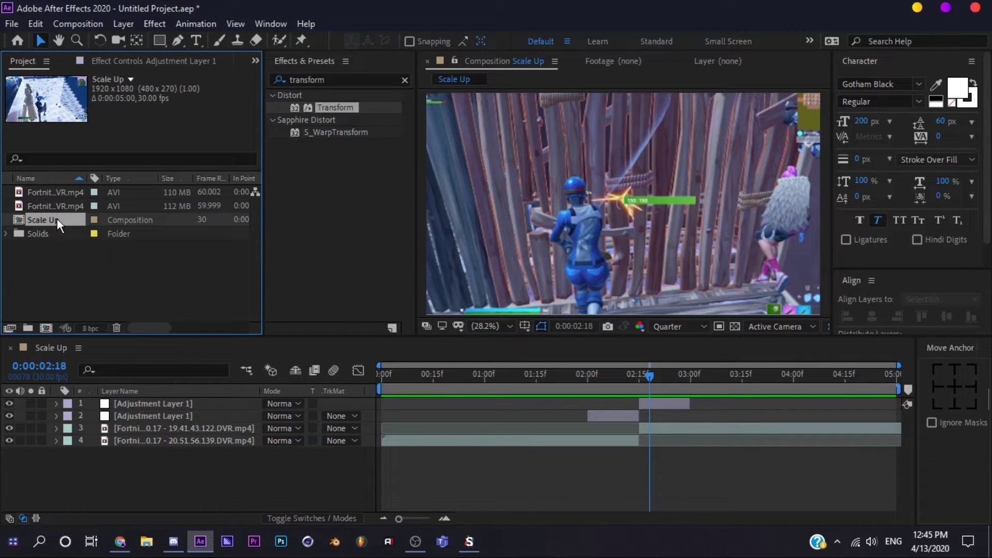
{"action": "key", "text": "ctrl+d"}
{"action": "double_click", "coordinate": [52, 235]}
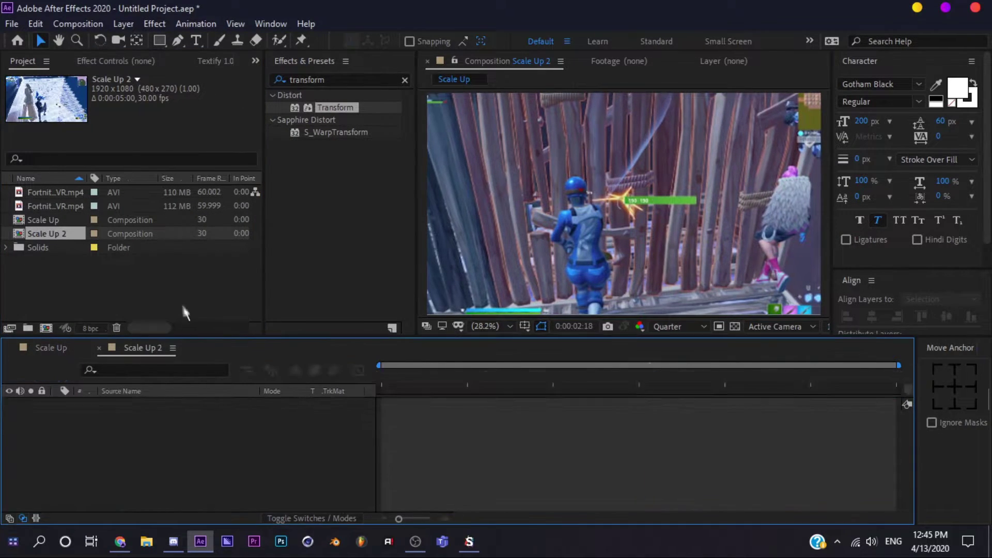
Delete both adjustment layers from the duplicated composition and place the playhead on the cut at 0:00:02:15.
{"action": "left_click", "coordinate": [168, 416]}
{"action": "left_click", "coordinate": [168, 407], "text": "shift"}
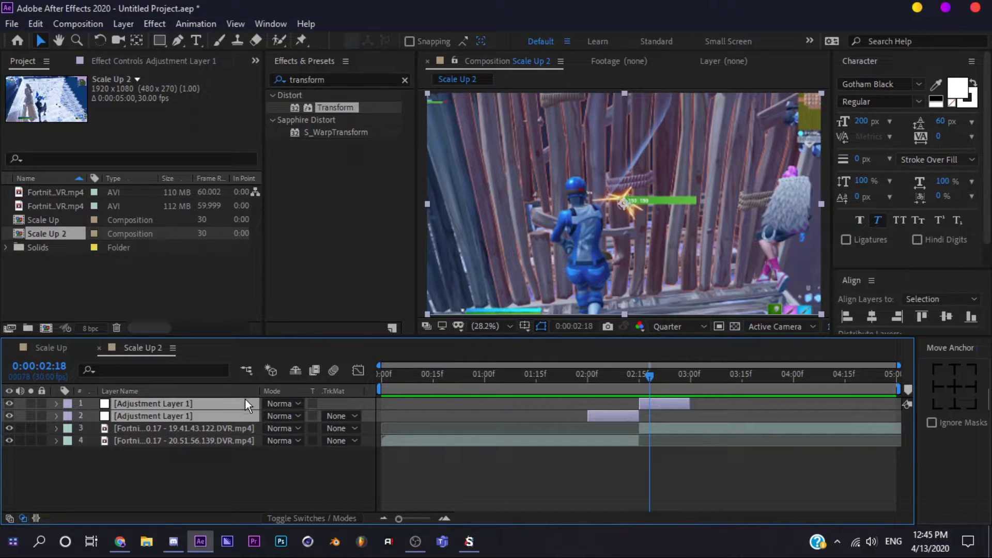
{"action": "key", "text": "Delete"}
{"action": "left_click", "coordinate": [641, 377]}
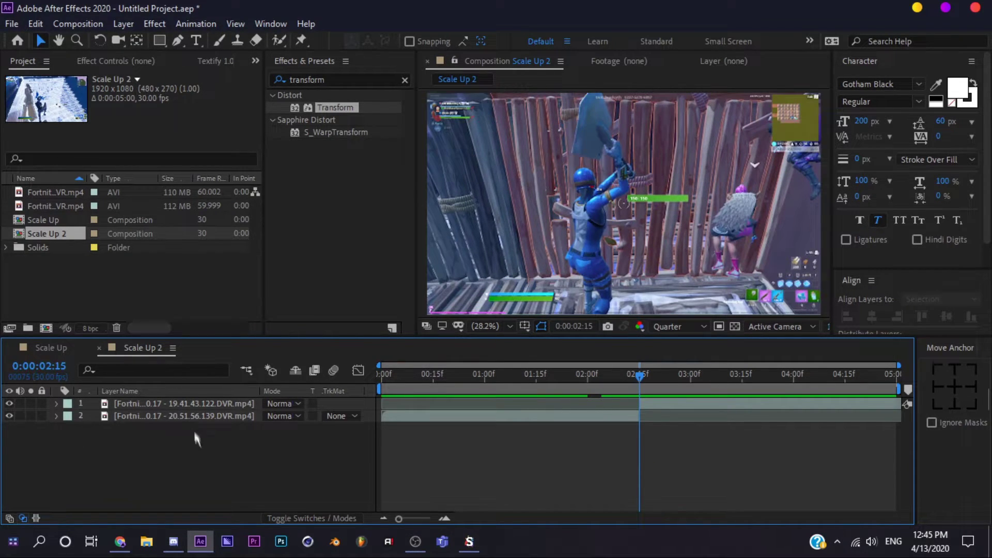
Rename the duplicated composition as Scale Down in its composition settings.
{"action": "right_click", "coordinate": [72, 234]}
{"action": "left_click", "coordinate": [98, 239]}
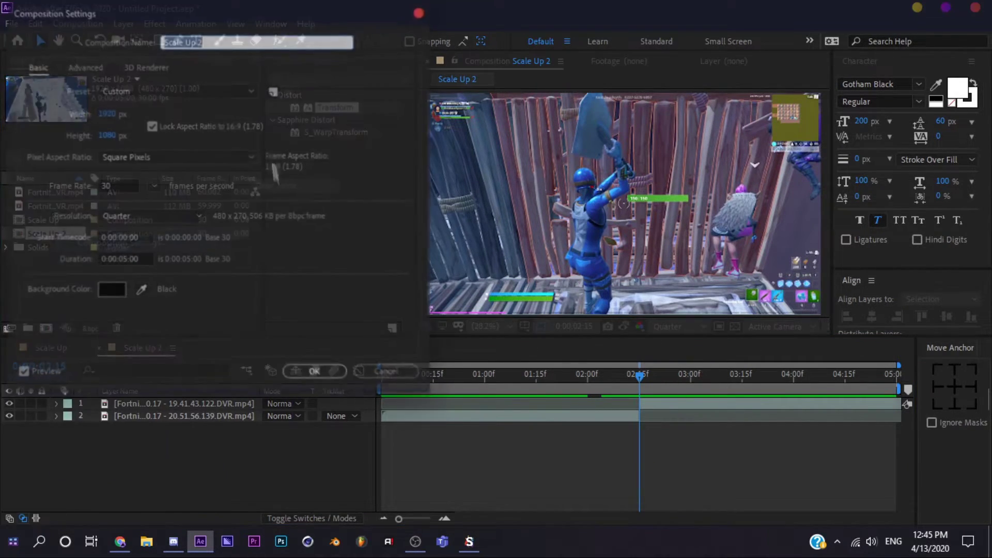
{"action": "left_click", "coordinate": [240, 34]}
{"action": "key", "text": "BackSpace"}
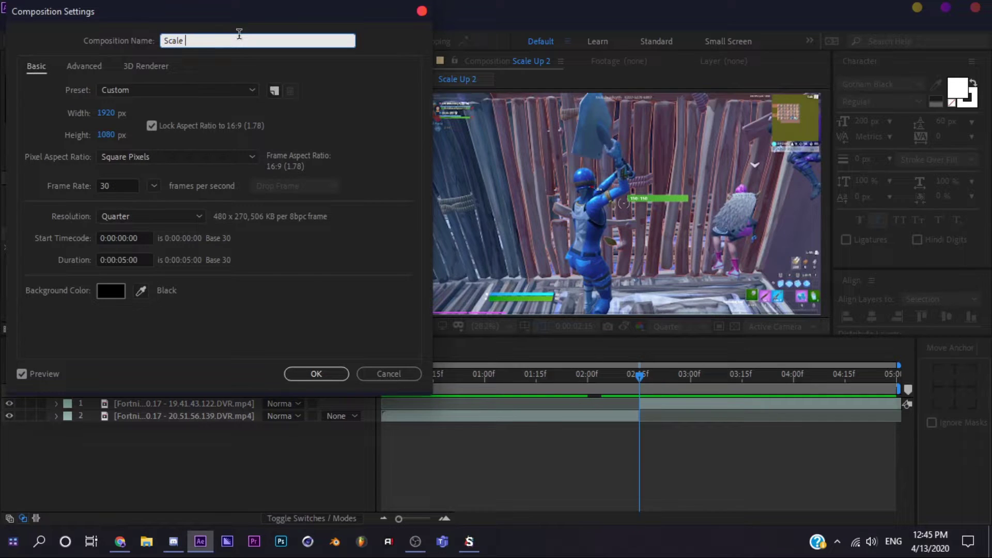
{"action": "type", "text": "Down"}
{"action": "key", "text": "Return"}
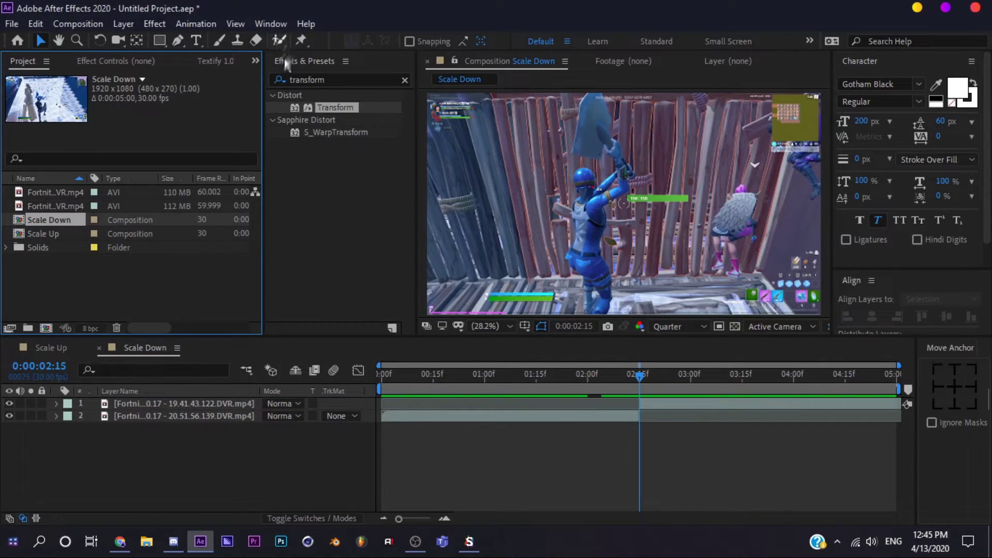
Add a new adjustment layer above the clips and split it at the cut at 0:00:02:15.
{"action": "right_click", "coordinate": [258, 461]}
{"action": "mouse_move", "coordinate": [343, 303]}
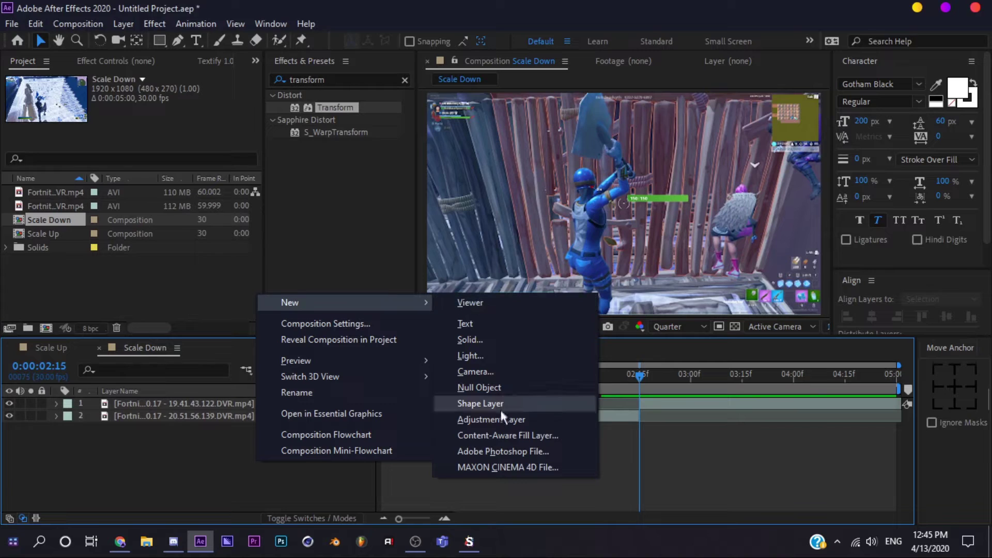
{"action": "left_click", "coordinate": [504, 419]}
{"action": "key", "text": "ctrl+shift+d"}
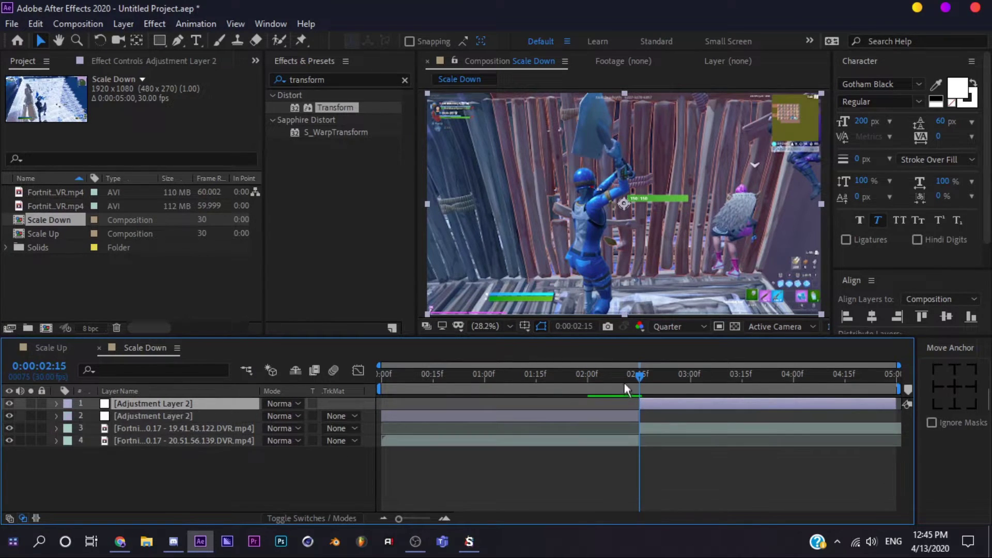
Split the adjustment layers at 0:00:02:00 and 0:00:03:00 and delete the outer pieces, leaving one short layer on each side of the cut.
{"action": "left_click", "coordinate": [584, 377]}
{"action": "left_click", "coordinate": [587, 373]}
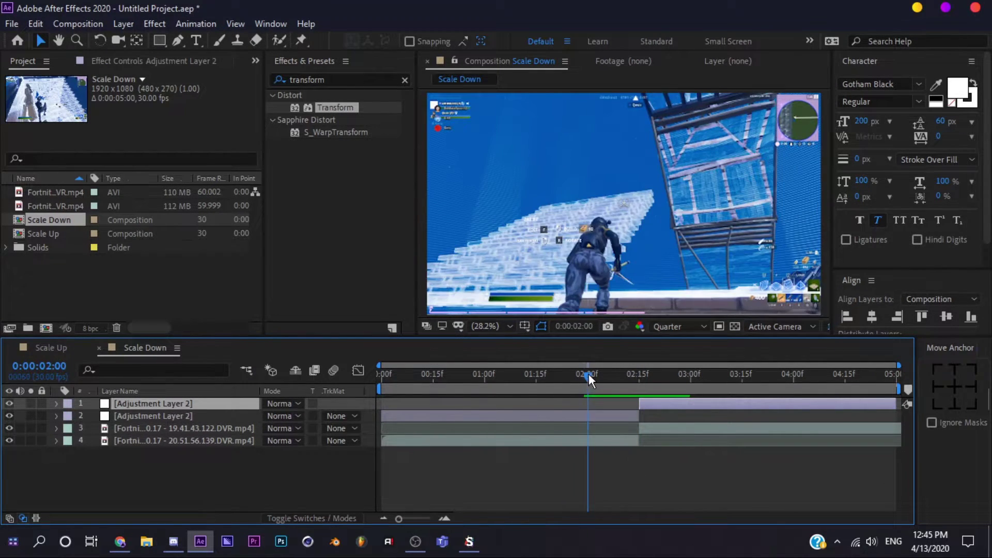
{"action": "left_click", "coordinate": [596, 411]}
{"action": "key", "text": "ctrl+shift+d"}
{"action": "left_click", "coordinate": [692, 376]}
{"action": "left_click", "coordinate": [690, 377]}
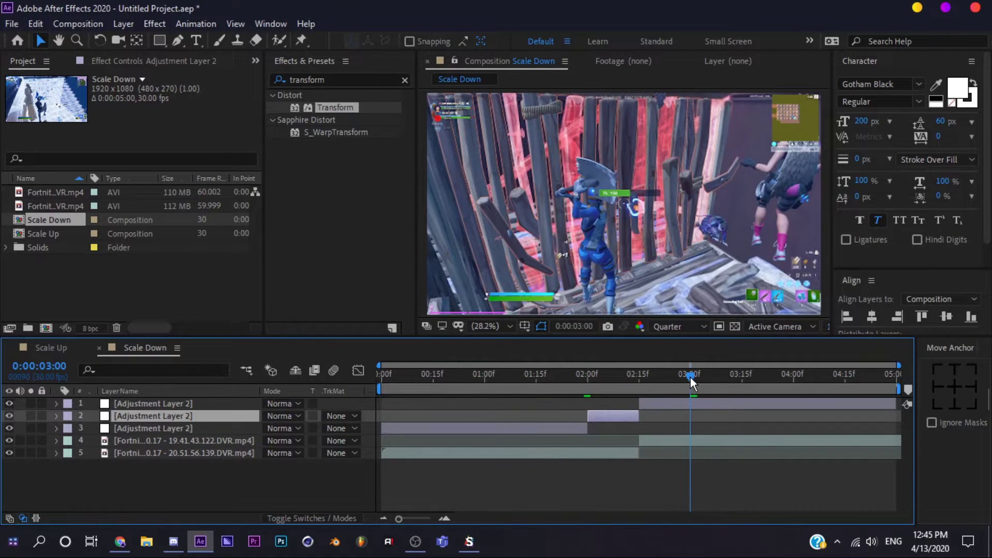
{"action": "left_click", "coordinate": [714, 405]}
{"action": "key", "text": "ctrl+shift+d"}
{"action": "key", "text": "Delete"}
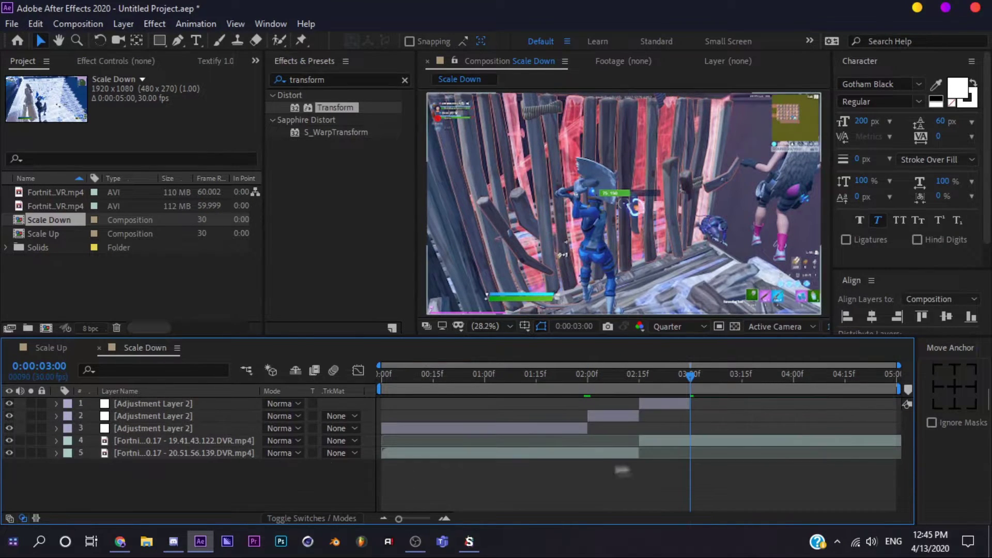
{"action": "left_click", "coordinate": [559, 427]}
{"action": "key", "text": "Delete"}
Apply Motion Tile to the adjustment layer before the cut with output width and height of 300 and Mirror Edges enabled.
{"action": "left_click", "coordinate": [639, 375]}
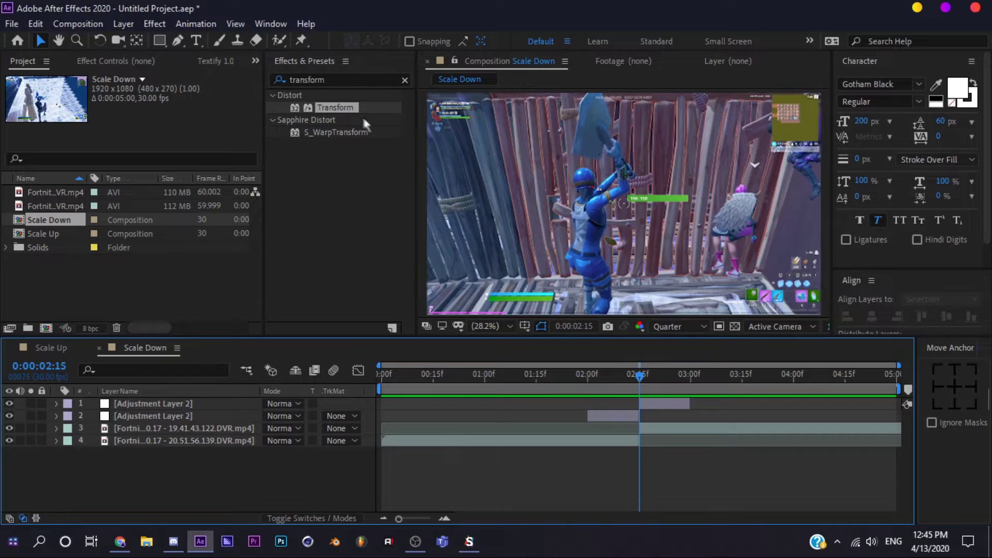
{"action": "left_click", "coordinate": [331, 80]}
{"action": "type", "text": "motion tile"}
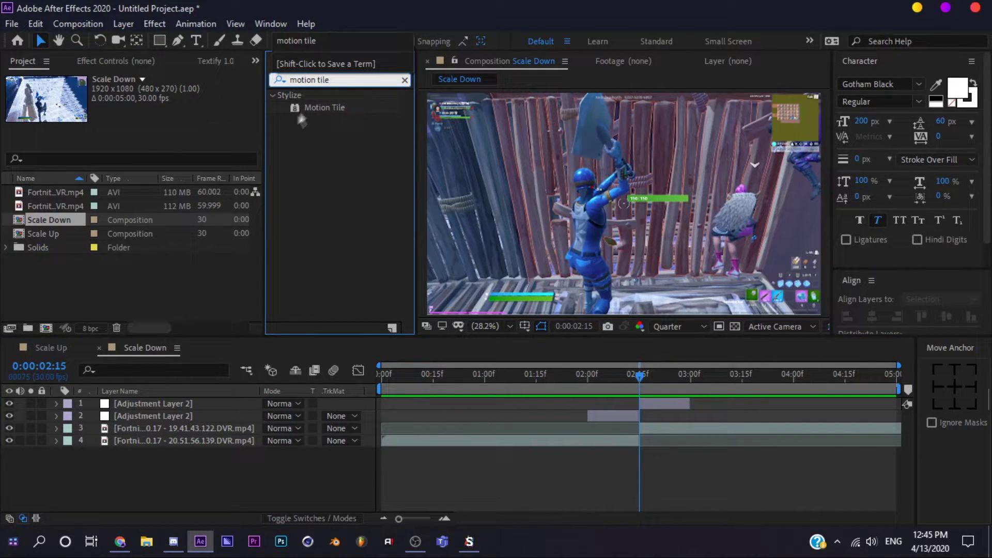
{"action": "left_click_drag", "start_coordinate": [316, 107], "coordinate": [170, 416]}
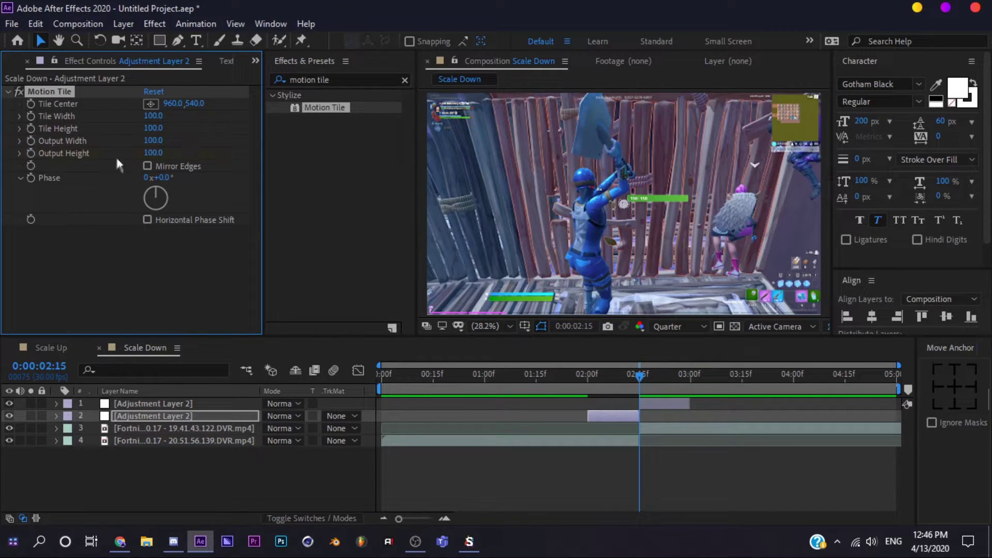
{"action": "left_click", "coordinate": [154, 141]}
{"action": "type", "text": "300"}
{"action": "key", "text": "Tab"}
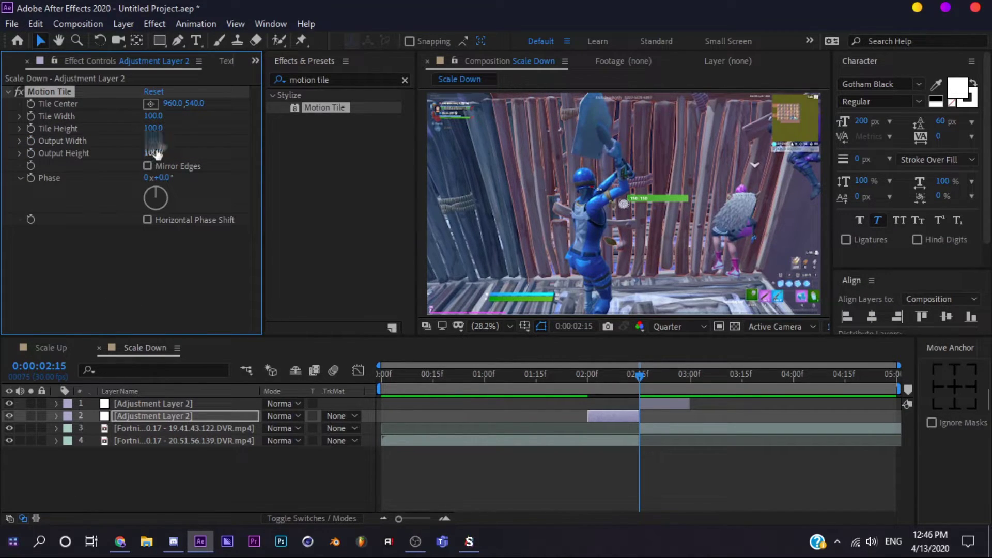
{"action": "type", "text": "300"}
{"action": "key", "text": "Return"}
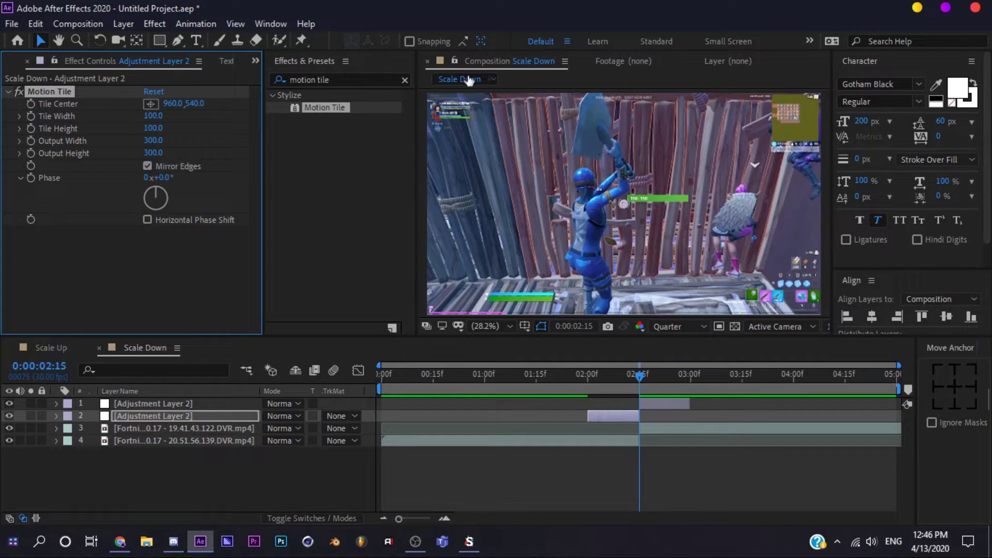
Copy the configured Motion Tile effect onto the adjustment layer after the cut.
{"action": "left_click", "coordinate": [402, 79]}
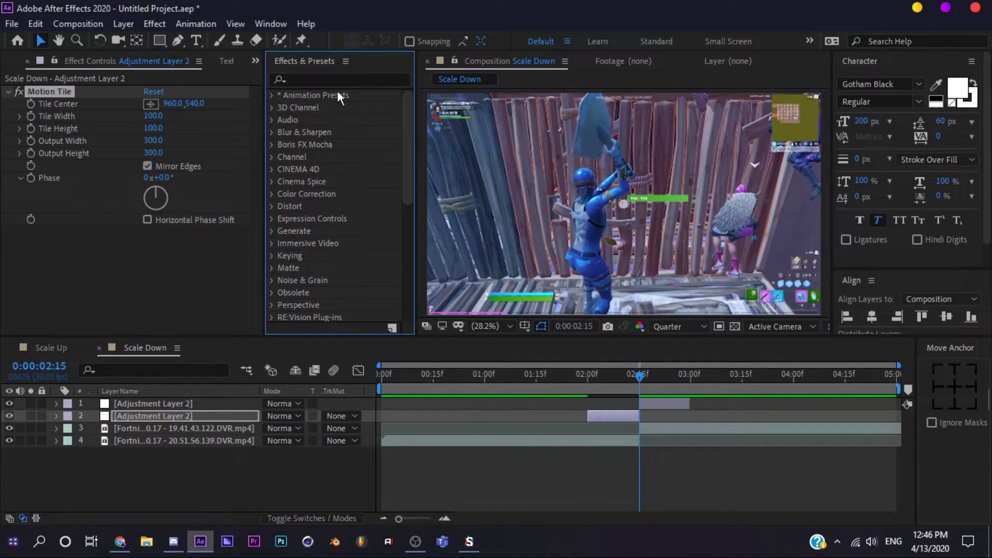
{"action": "left_click", "coordinate": [345, 79]}
{"action": "left_click", "coordinate": [151, 261]}
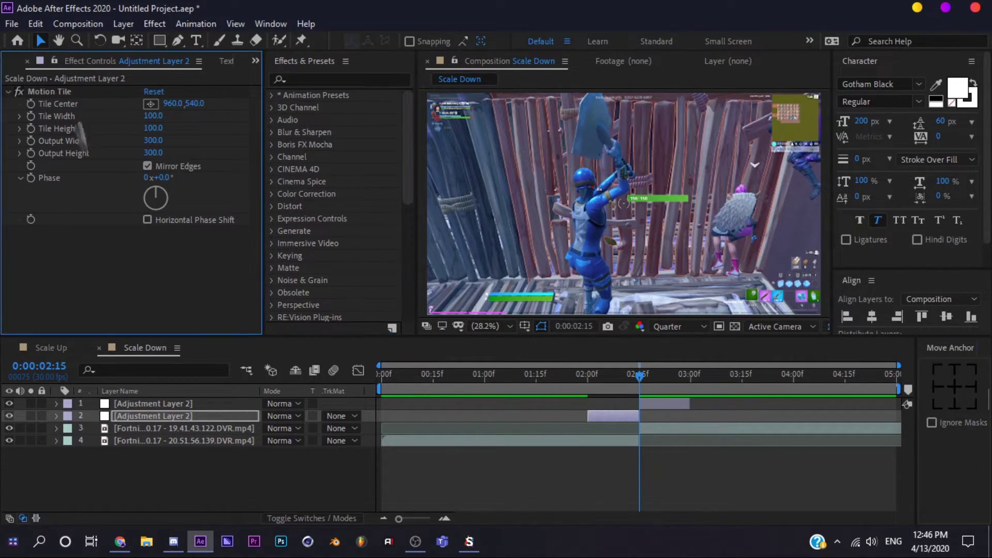
{"action": "left_click", "coordinate": [72, 92]}
{"action": "left_click", "coordinate": [179, 404]}
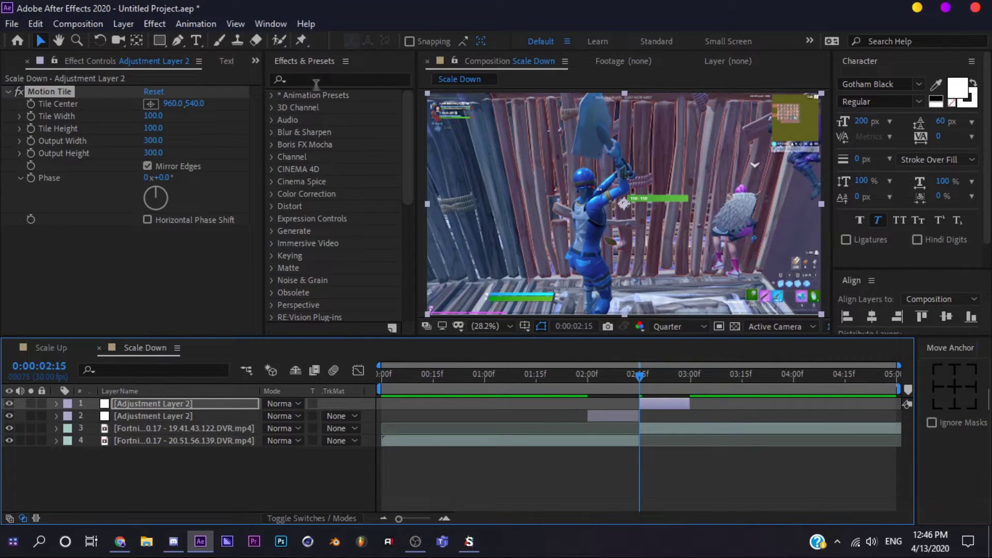
Apply the Transform effect to both adjustment layers and start Scale keyframes at the cut.
{"action": "left_click", "coordinate": [319, 80]}
{"action": "type", "text": "transform"}
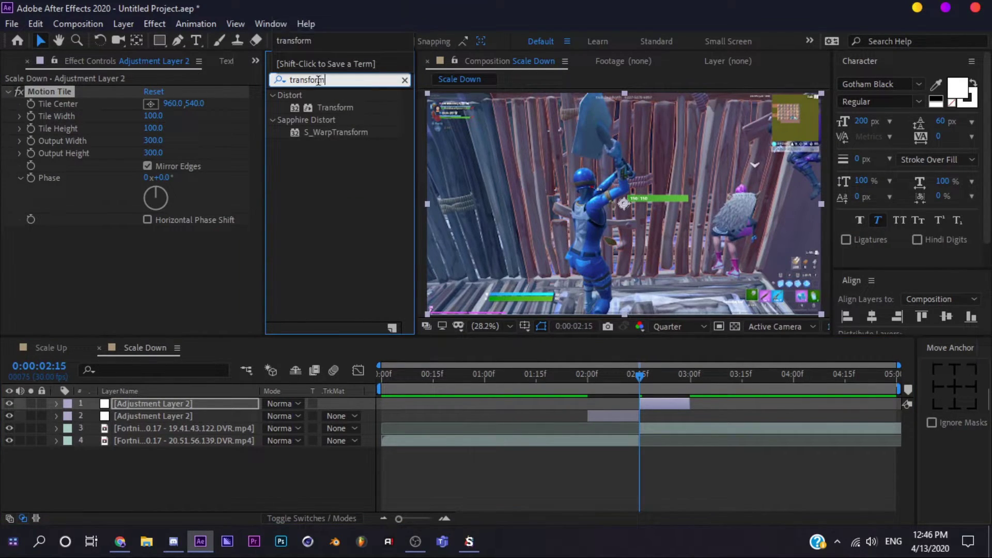
{"action": "left_click_drag", "start_coordinate": [325, 107], "coordinate": [160, 417]}
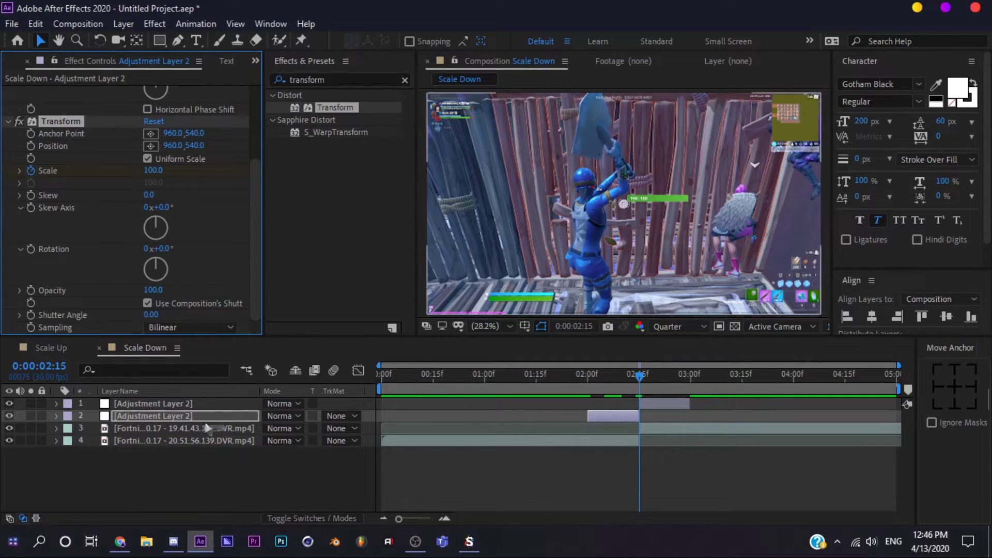
{"action": "left_click_drag", "start_coordinate": [320, 108], "coordinate": [217, 404]}
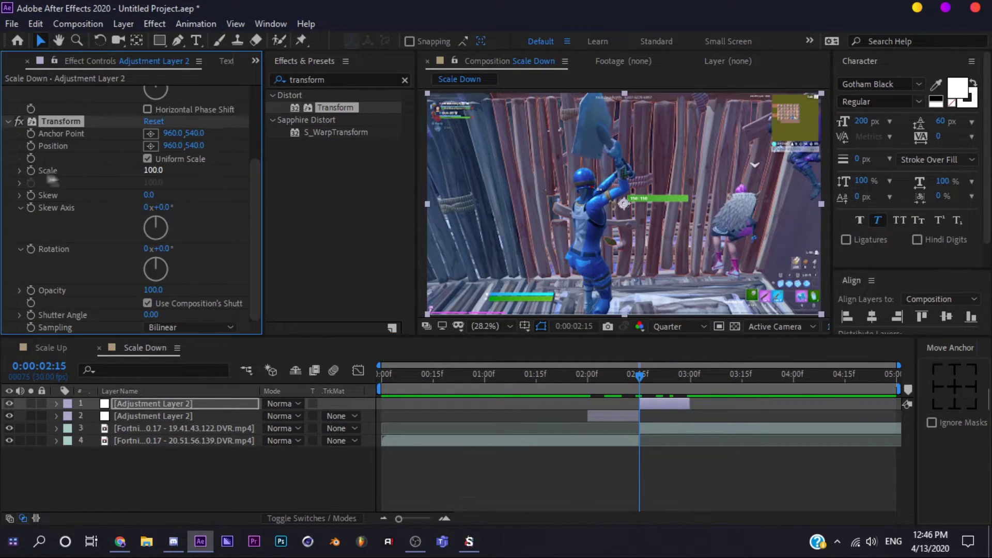
{"action": "left_click", "coordinate": [31, 170]}
Reveal both layers' keyframes and add Scale keyframes at 0:00:02:00 on the layer before the cut and 0:00:02:29 on the layer after it.
{"action": "left_click", "coordinate": [197, 417]}
{"action": "left_click", "coordinate": [200, 408], "text": "ctrl"}
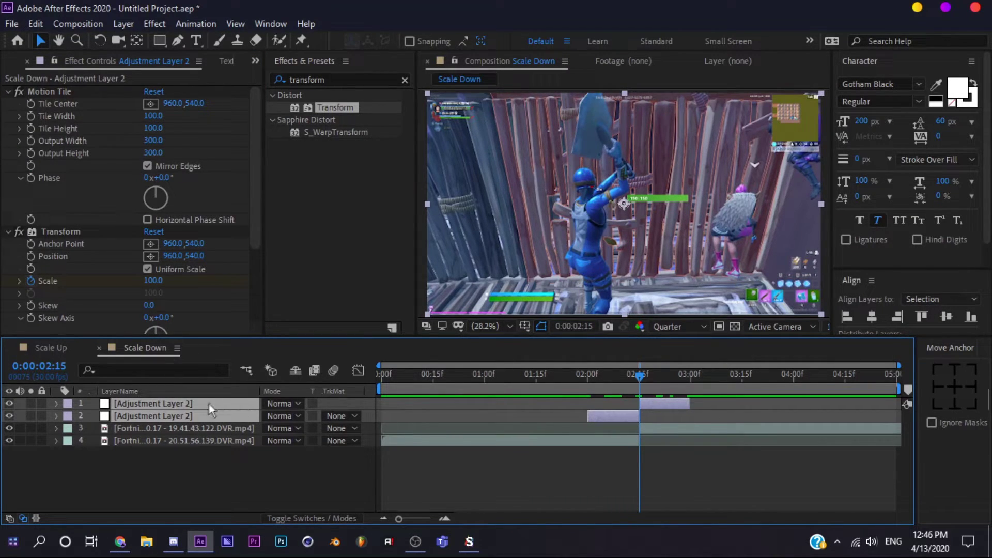
{"action": "key", "text": "u"}
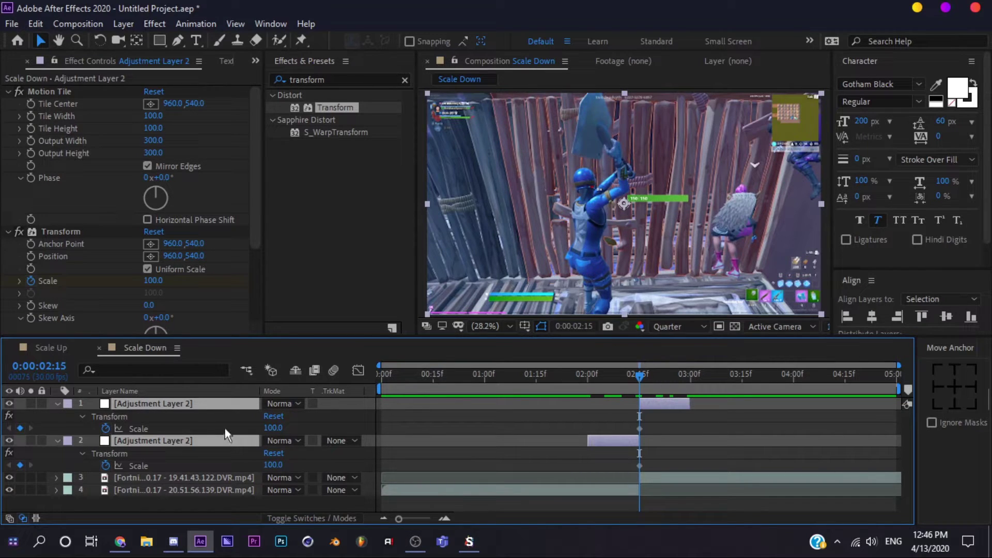
{"action": "left_click_drag", "start_coordinate": [640, 385], "coordinate": [687, 387]}
{"action": "left_click", "coordinate": [20, 465]}
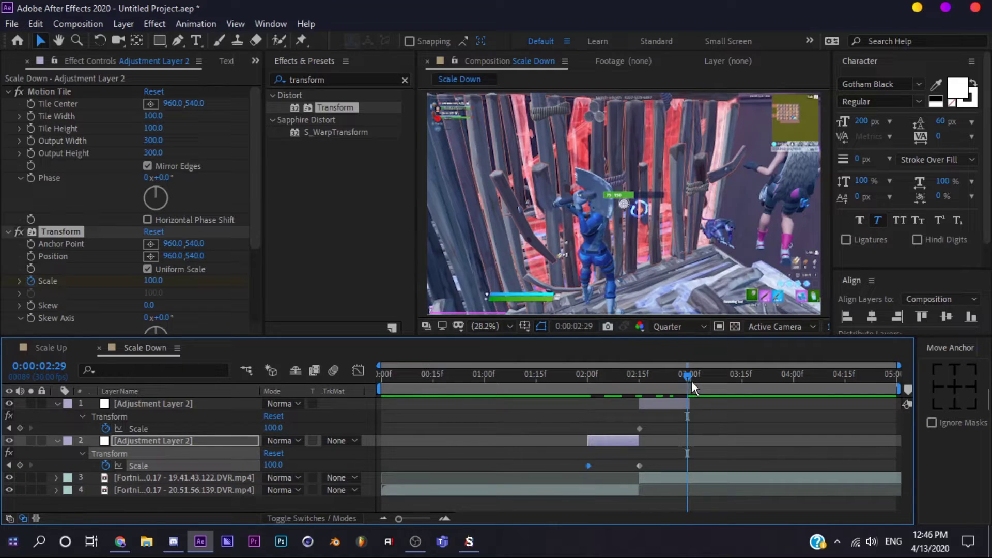
{"action": "left_click", "coordinate": [19, 428]}
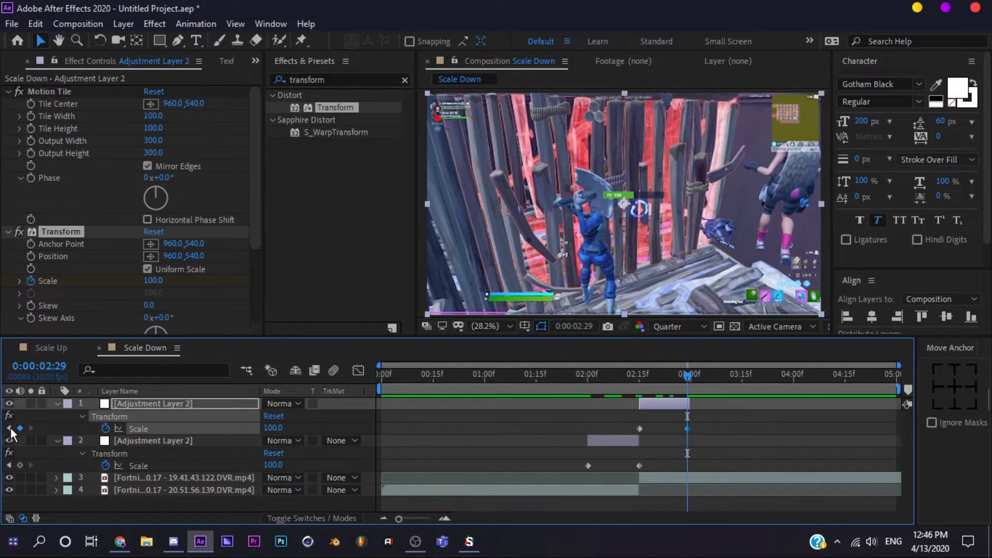
At the cut at 0:00:02:15, set Transform Scale to 150 on the adjustment layer before it and 60 on the one after it.
{"action": "left_click", "coordinate": [9, 428]}
{"action": "left_click", "coordinate": [593, 426]}
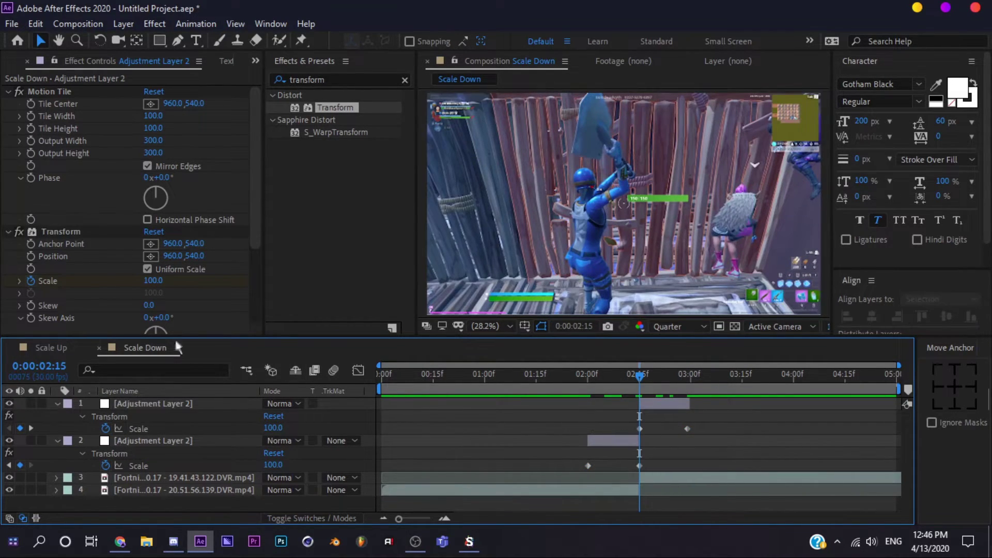
{"action": "left_click", "coordinate": [273, 428]}
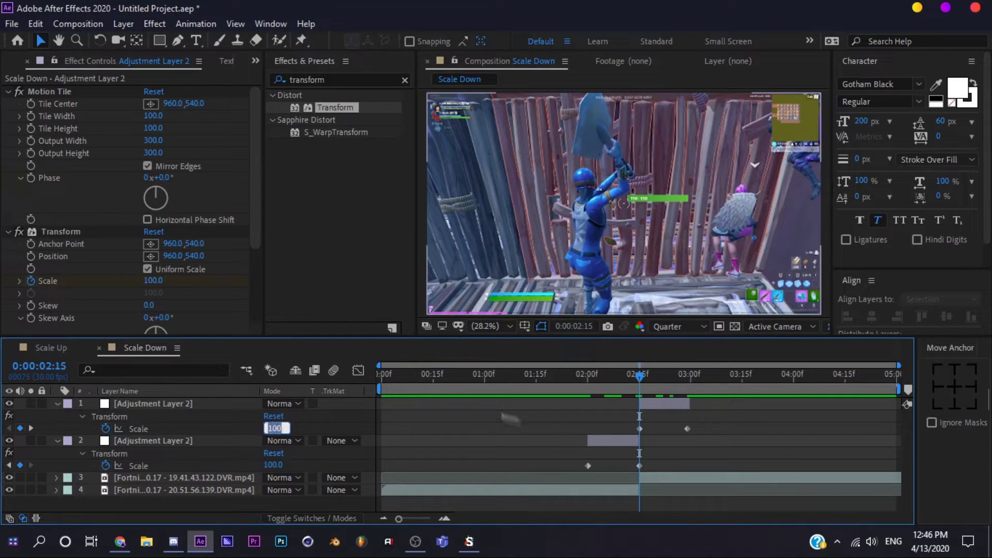
{"action": "key", "text": "Tab"}
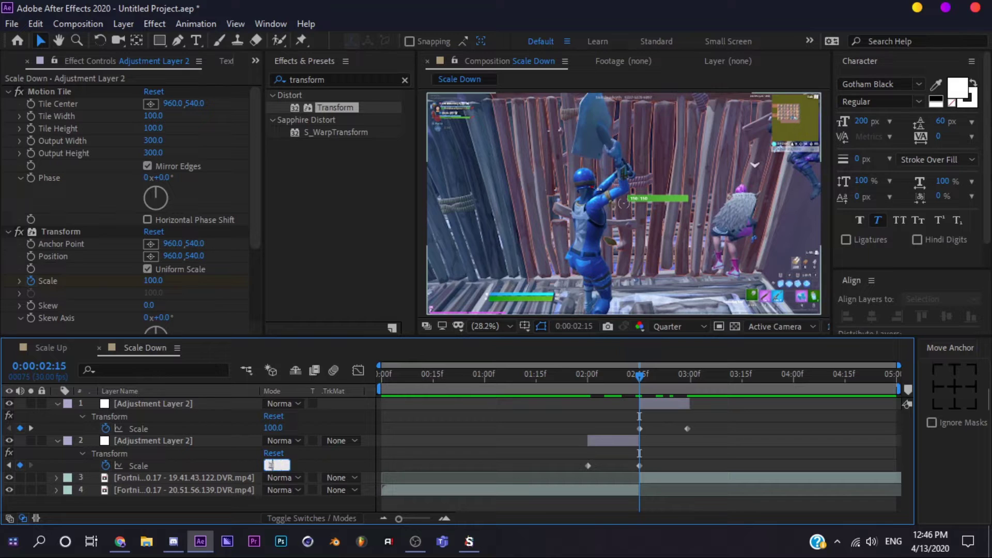
{"action": "key", "text": "Return"}
{"action": "left_click", "coordinate": [273, 428]}
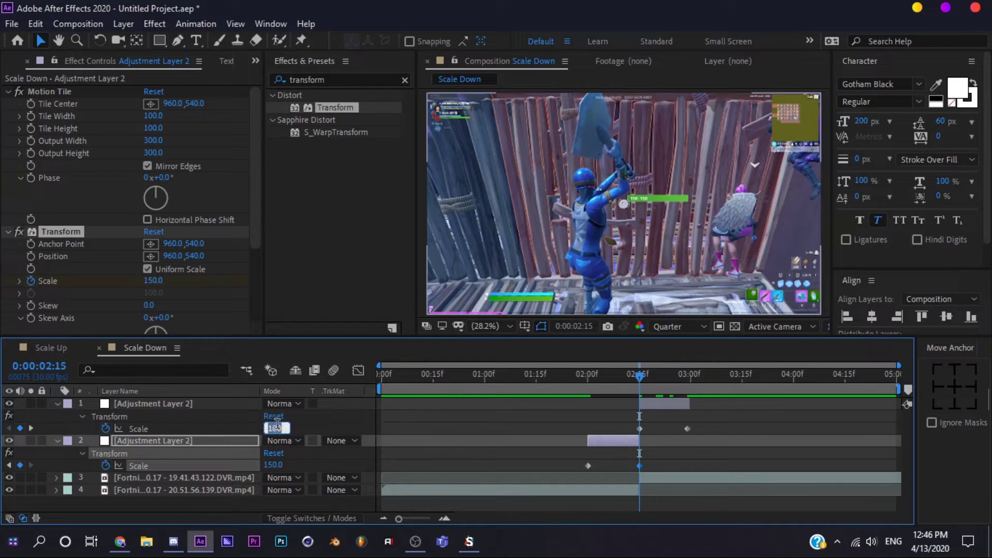
{"action": "type", "text": "60"}
{"action": "key", "text": "Return"}
Apply Easy Ease to all four Scale keyframes and reshape the Scale speed curve of the adjustment layer after the cut.
{"action": "left_click_drag", "start_coordinate": [708, 421], "coordinate": [584, 471]}
{"action": "key", "text": "F9"}
{"action": "left_click_drag", "start_coordinate": [711, 417], "coordinate": [605, 433]}
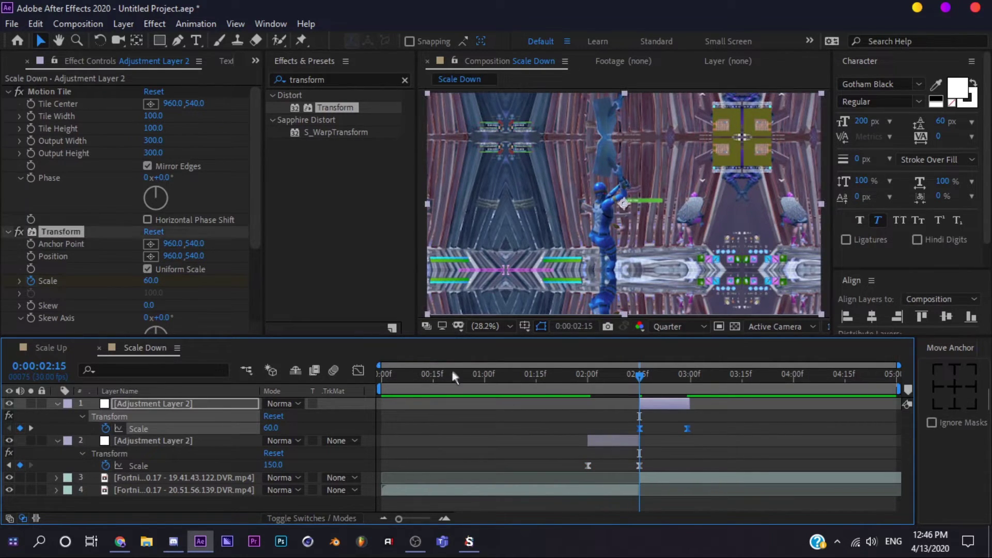
{"action": "left_click", "coordinate": [356, 370]}
{"action": "left_click_drag", "start_coordinate": [704, 471], "coordinate": [435, 412]}
{"action": "left_click", "coordinate": [356, 372]}
Reshape the Scale speed curve of the adjustment layer before the cut and collapse both adjustment layers' properties.
{"action": "left_click_drag", "start_coordinate": [659, 462], "coordinate": [556, 470]}
{"action": "left_click", "coordinate": [358, 371]}
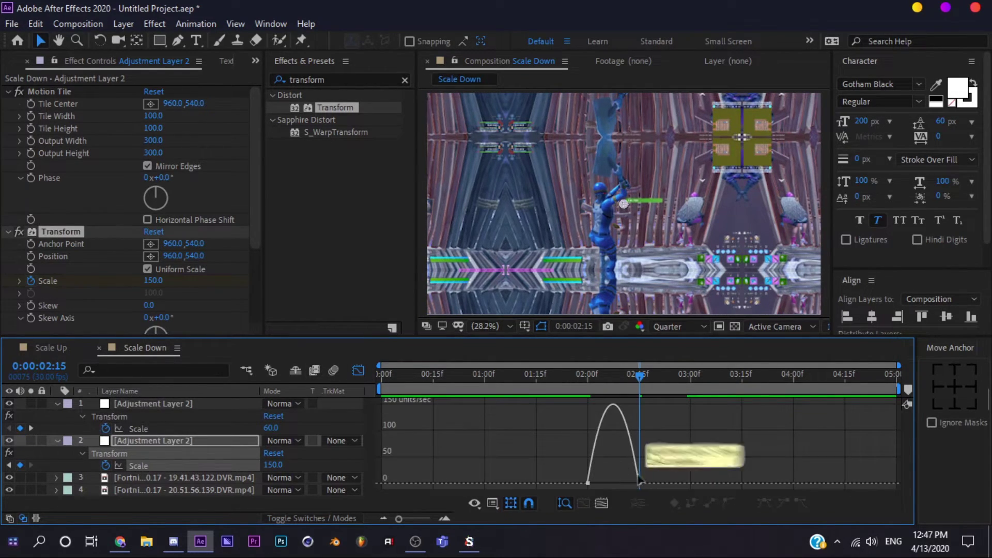
{"action": "left_click_drag", "start_coordinate": [631, 483], "coordinate": [640, 483]}
{"action": "left_click", "coordinate": [362, 372]}
{"action": "left_click", "coordinate": [58, 440]}
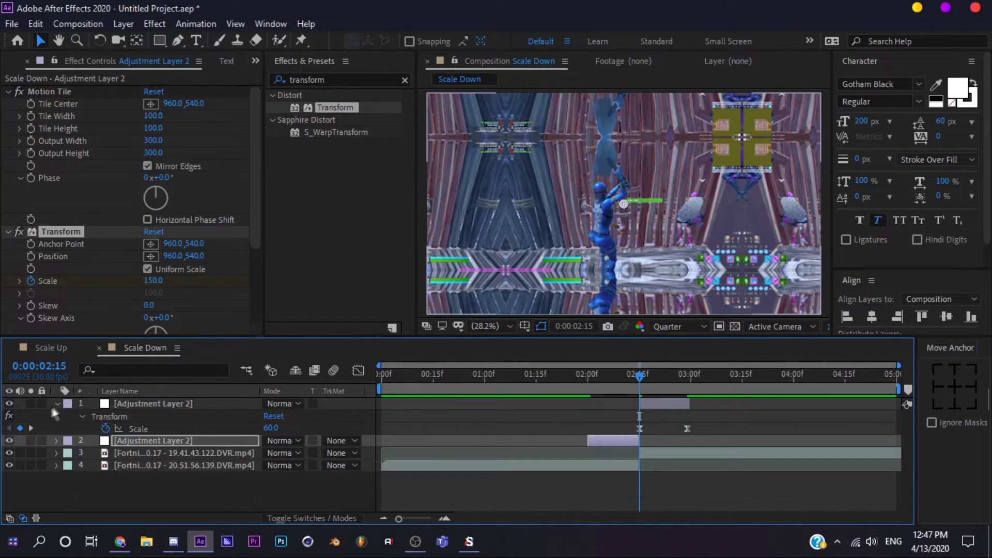
{"action": "left_click", "coordinate": [57, 403]}
Play back the Scale Down composition and scrub through its transition around the cut.
{"action": "key", "text": "space"}
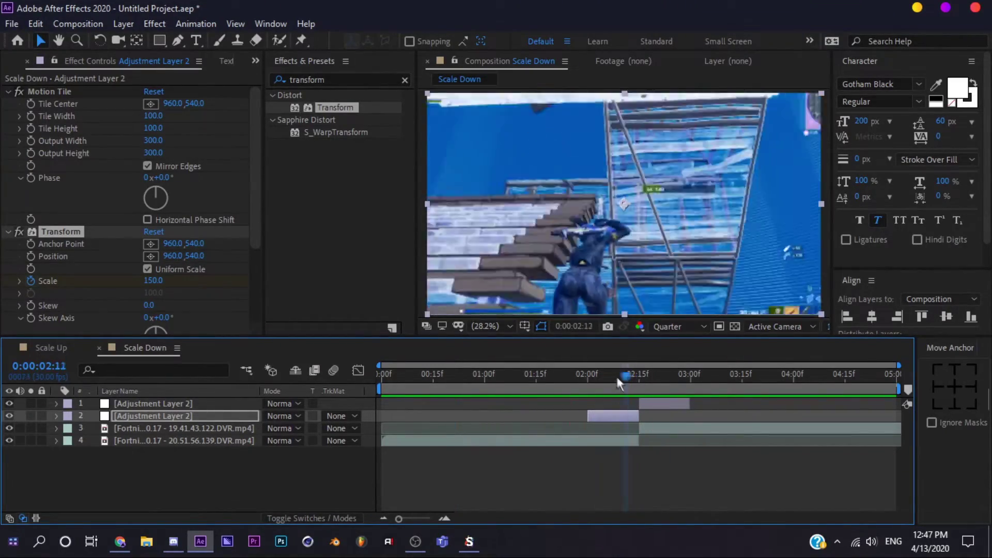
{"action": "left_click", "coordinate": [650, 378]}
{"action": "left_click_drag", "start_coordinate": [652, 382], "coordinate": [434, 379]}
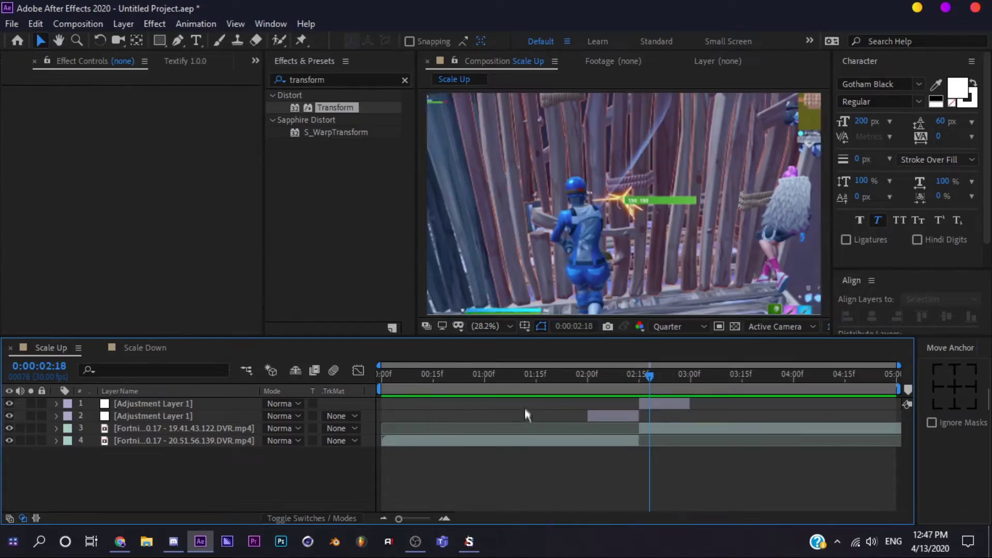
Play the Scale Up composition from the start to review its transition, and return to the Scale Down composition.
{"action": "left_click_drag", "start_coordinate": [525, 378], "coordinate": [338, 375]}
{"action": "key", "text": "space"}
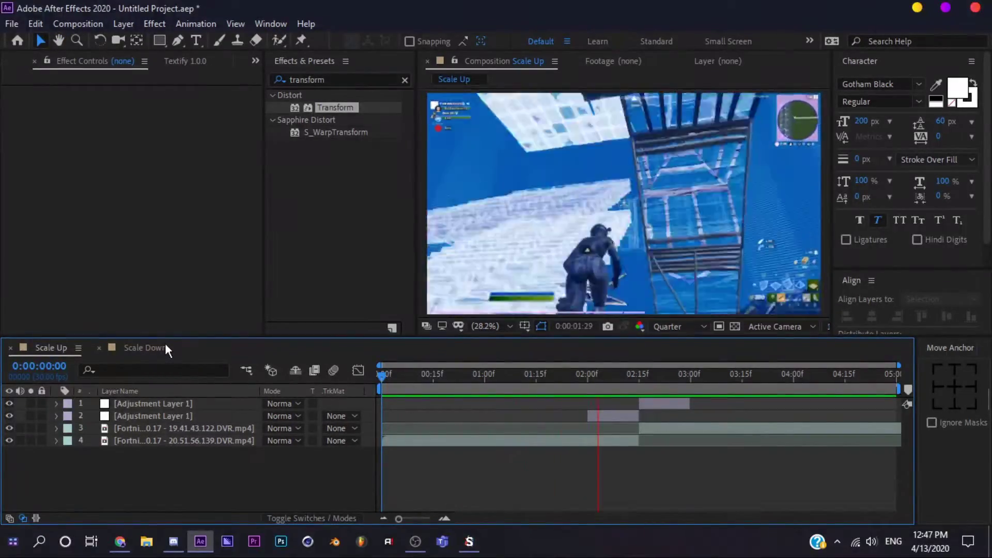
{"action": "left_click", "coordinate": [166, 346]}
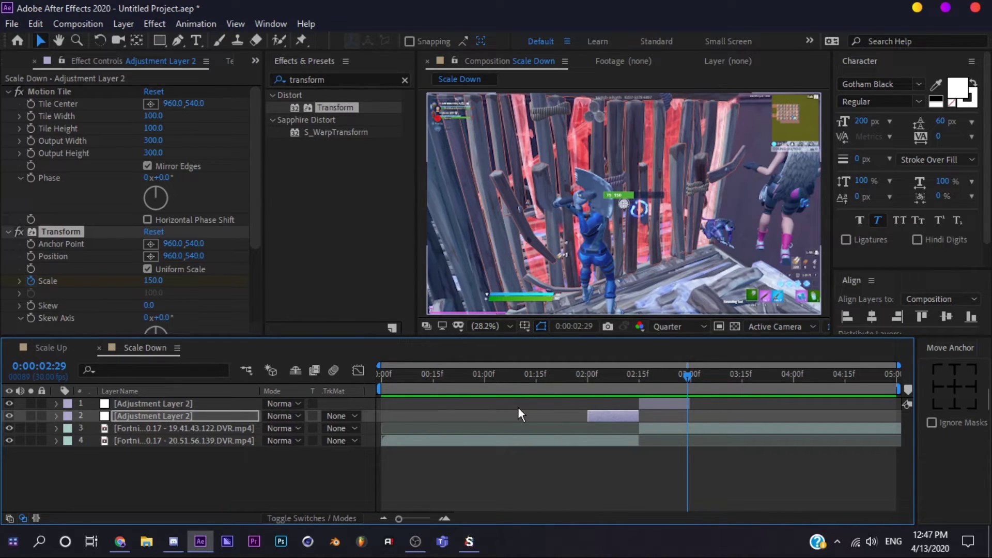
Compare the transitions around the cut in Scale Down and Scale Up, ending in Scale Down with all layers deselected.
{"action": "left_click_drag", "start_coordinate": [689, 375], "coordinate": [639, 380]}
{"action": "left_click", "coordinate": [58, 348]}
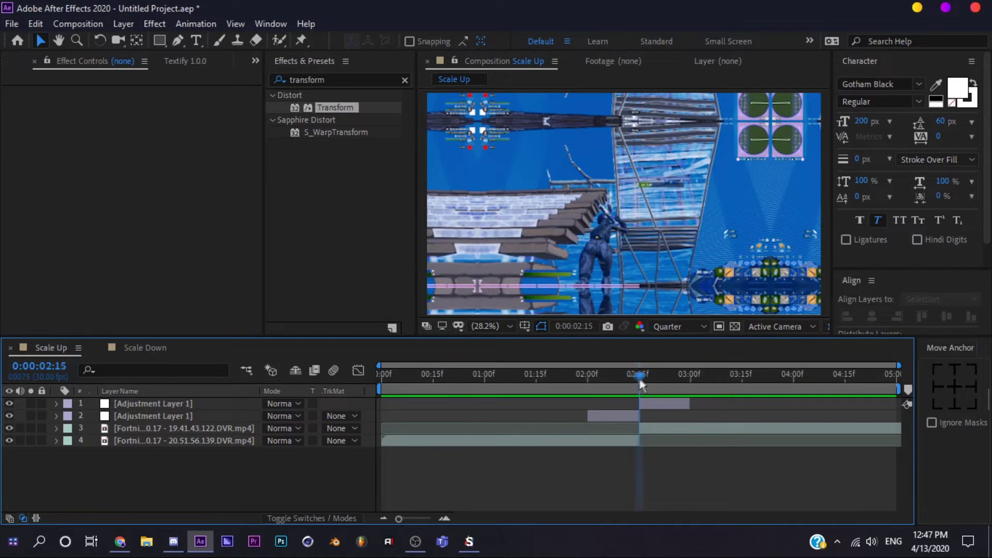
{"action": "left_click", "coordinate": [153, 350]}
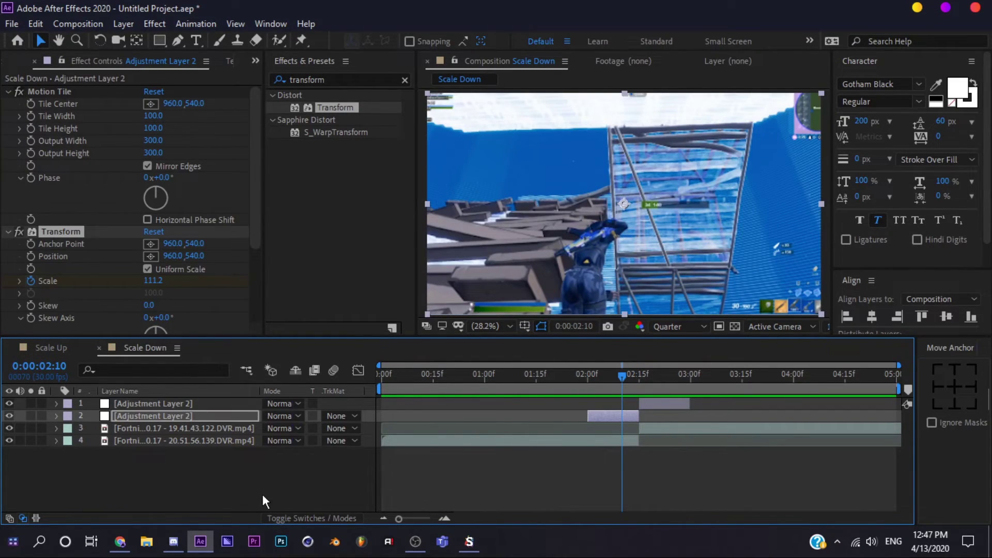
{"action": "left_click", "coordinate": [537, 454]}
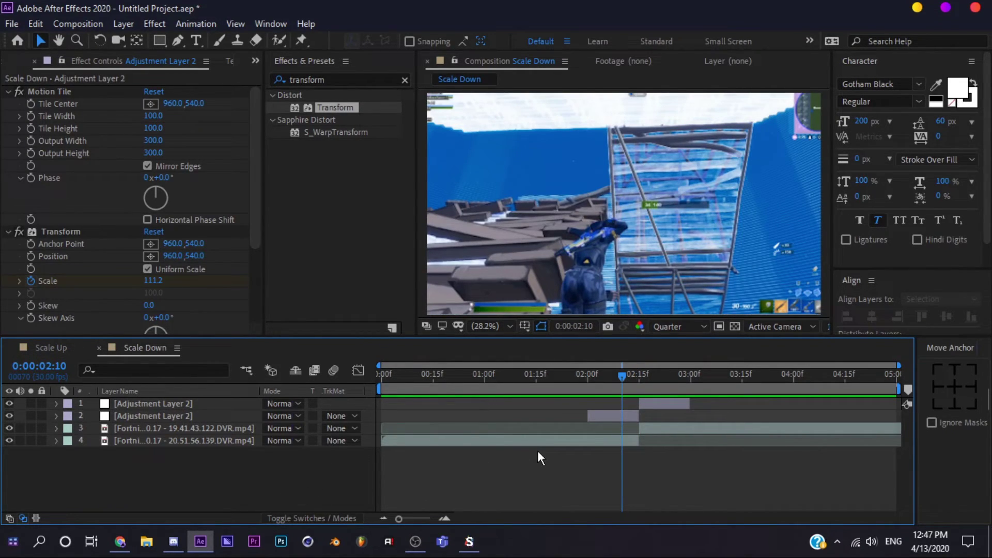